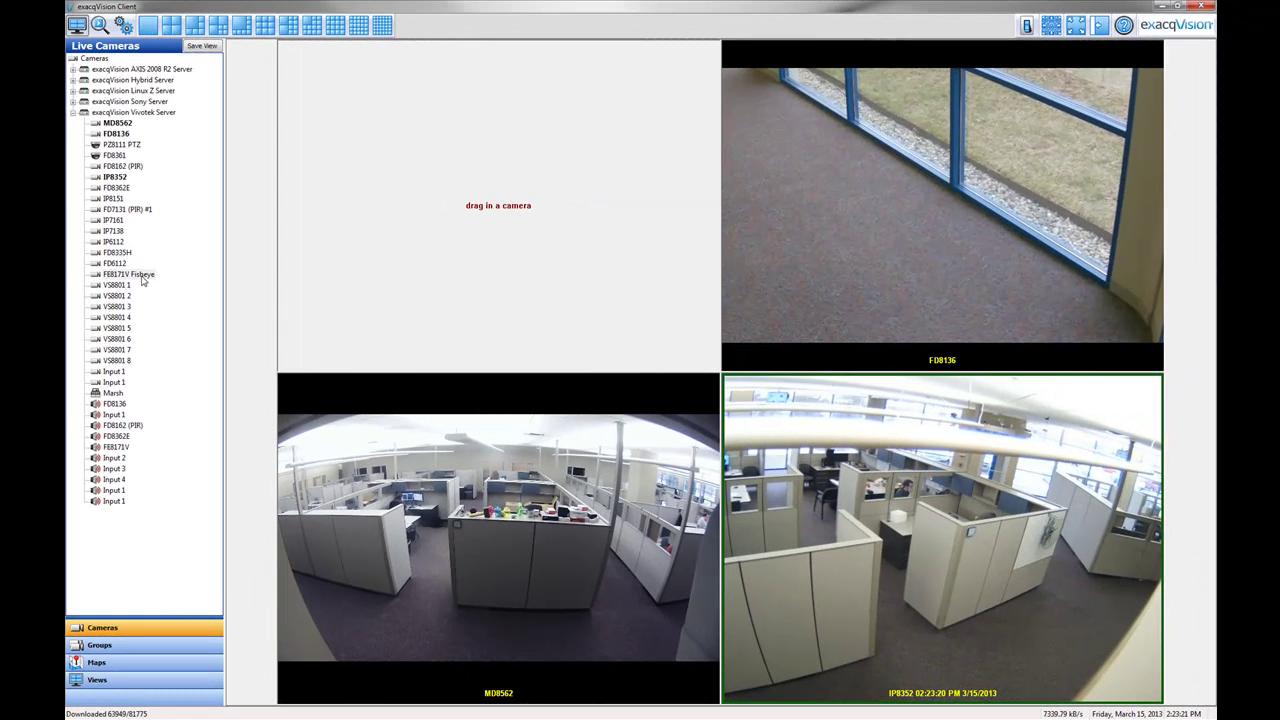
# Step: Drag the FE8171V Fisheye camera from Live Cameras into the empty top-left tile
pyautogui.moveTo(282, 318); pyautogui.dragTo(463, 234)
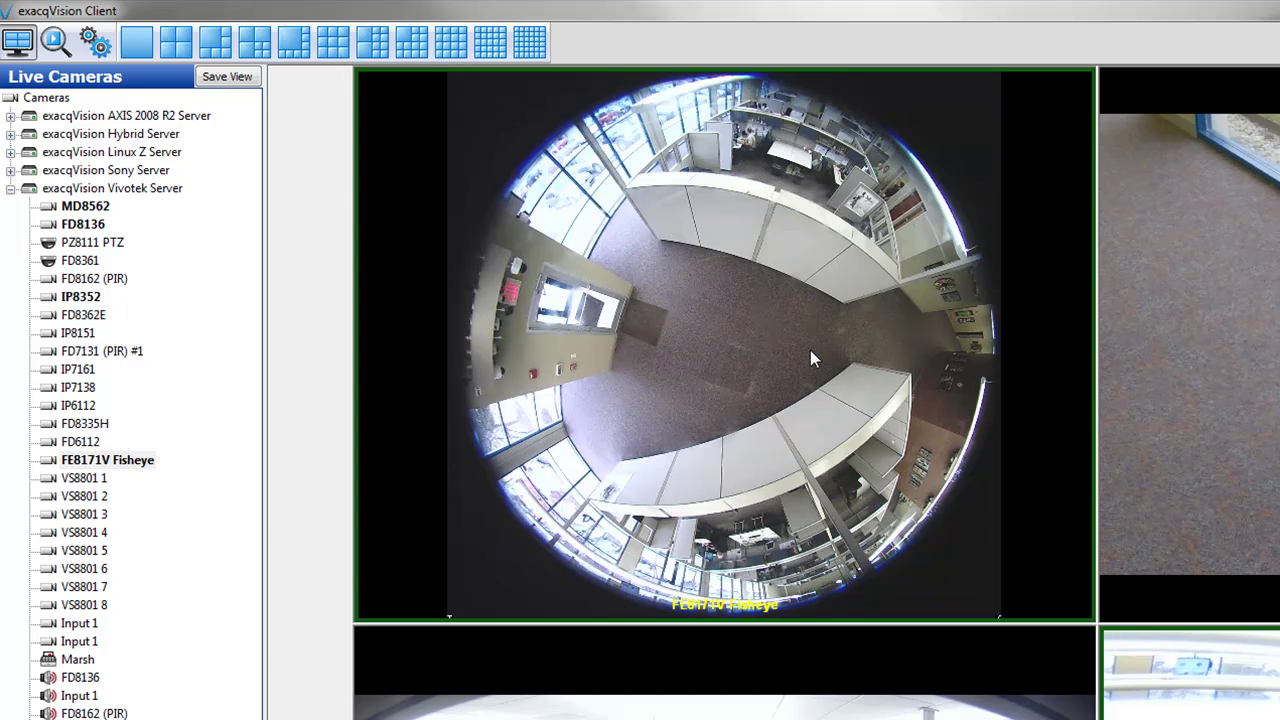
# Step: Switch the live fisheye view to Dewarp mode and pan it toward the office beyond
pyautogui.rightClick(659, 309)
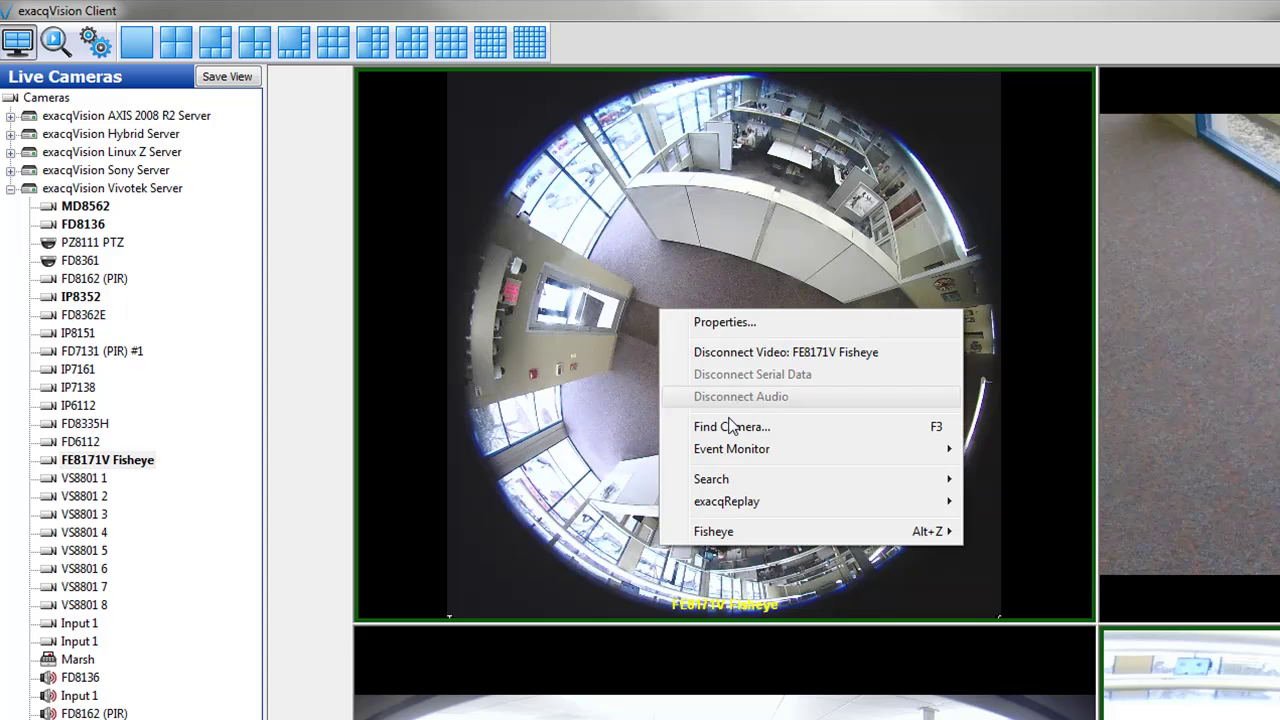
pyautogui.moveTo(918, 538)
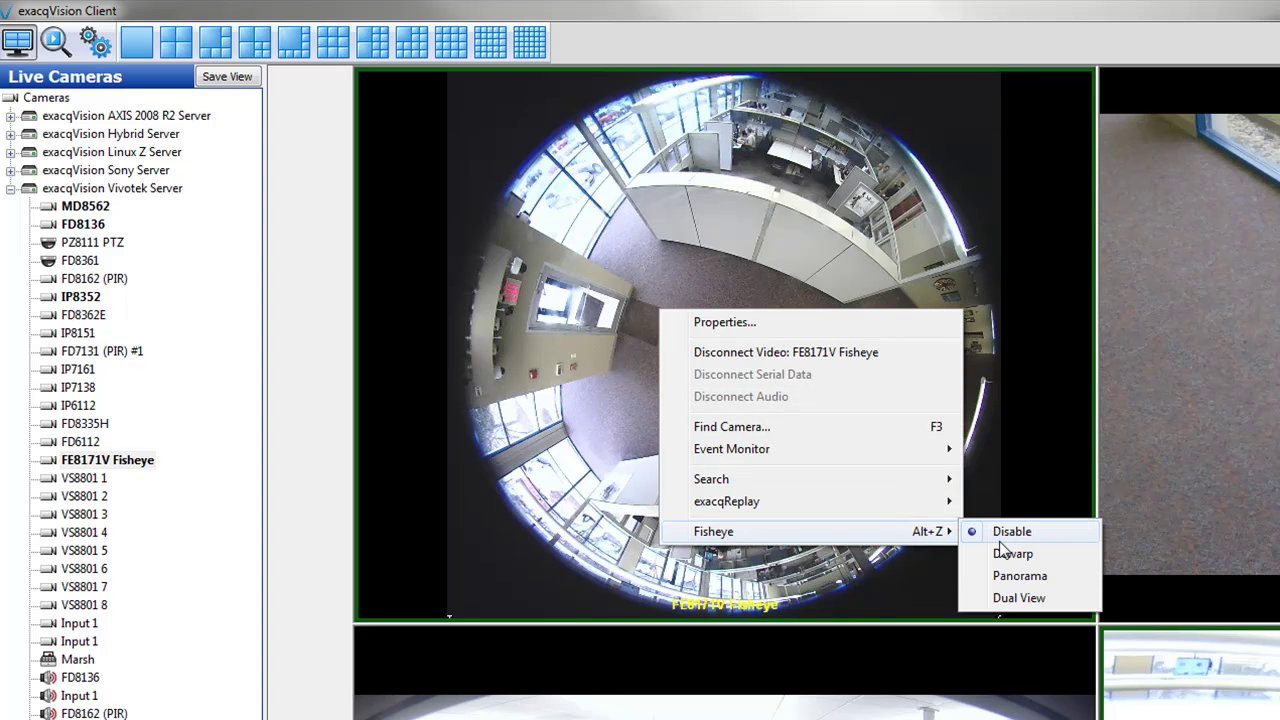
pyautogui.click(1010, 420)
pyautogui.rightClick(683, 368)
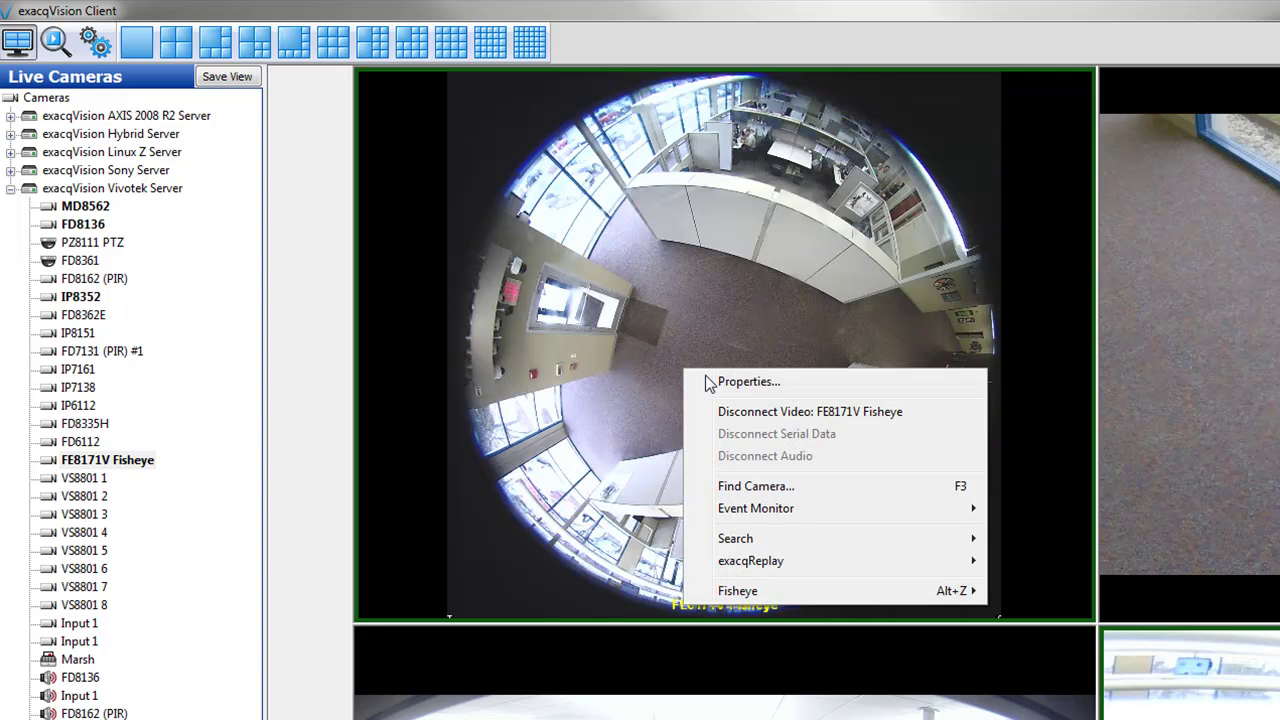
pyautogui.moveTo(866, 594)
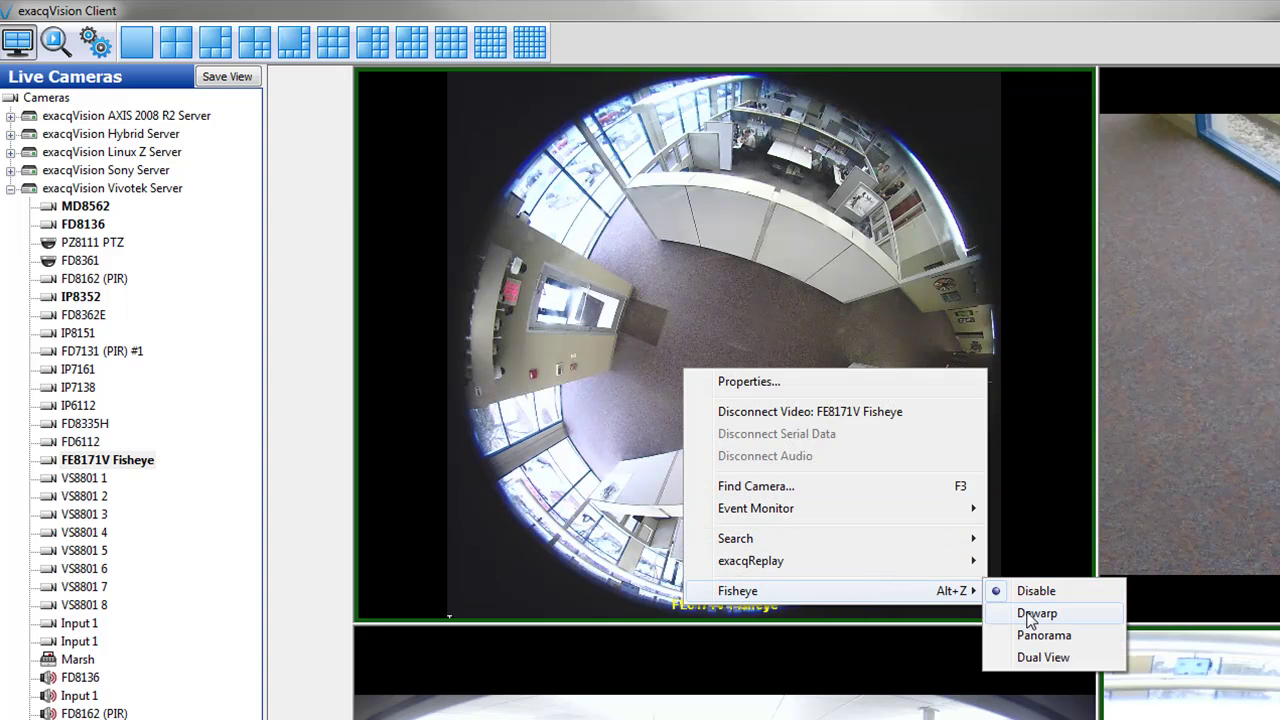
pyautogui.click(1030, 608)
pyautogui.click(951, 309)
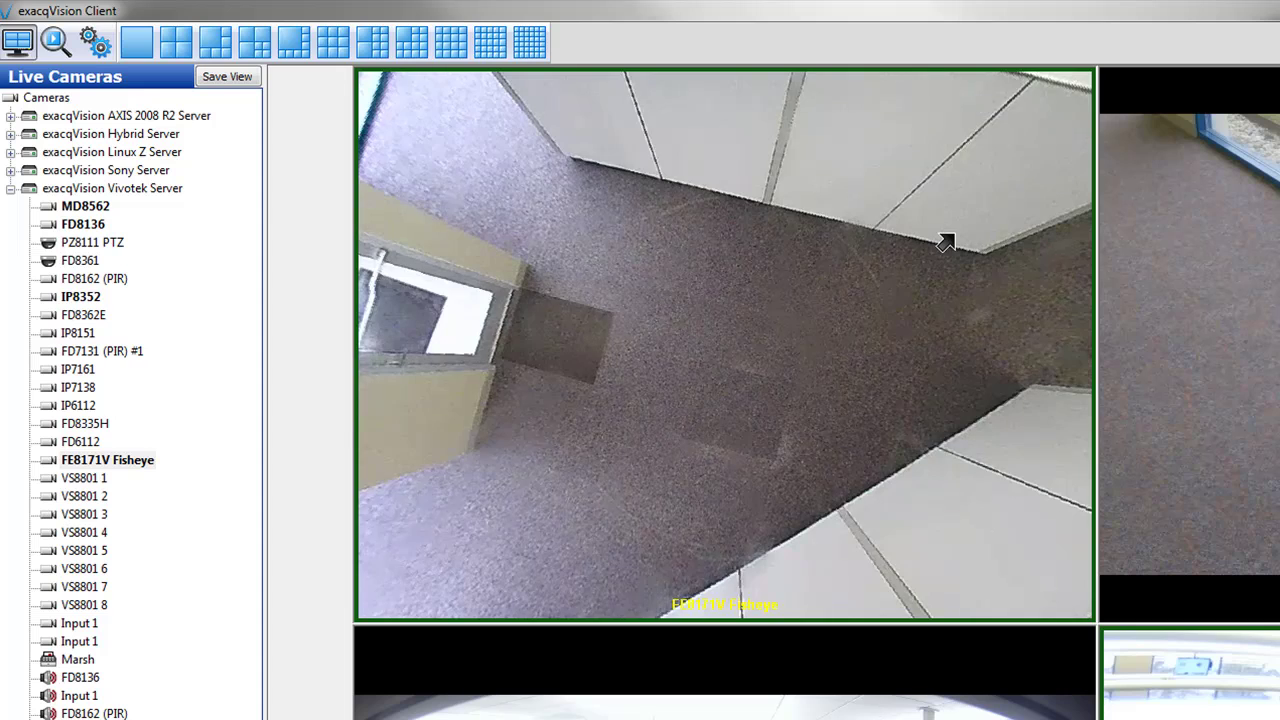
pyautogui.click(946, 240)
pyautogui.click(876, 200)
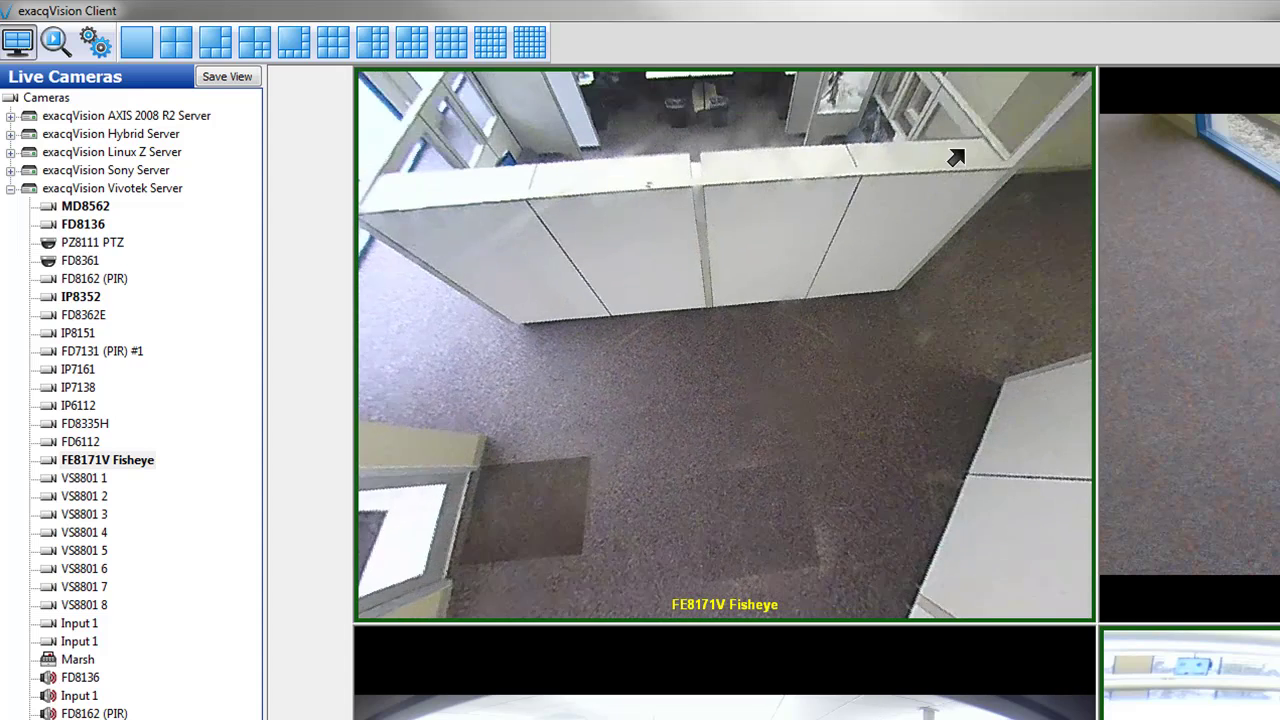
# Step: Change the fisheye view to Panorama, then to Dual View
pyautogui.rightClick(802, 318)
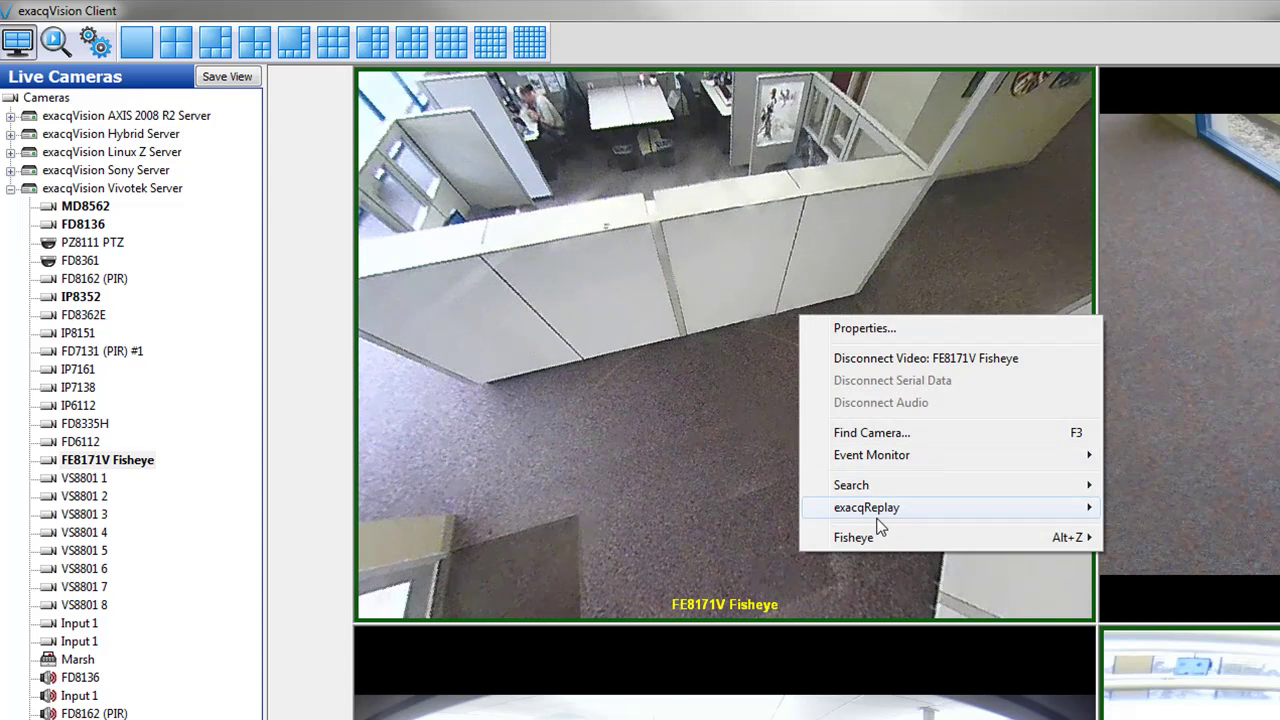
pyautogui.moveTo(908, 540)
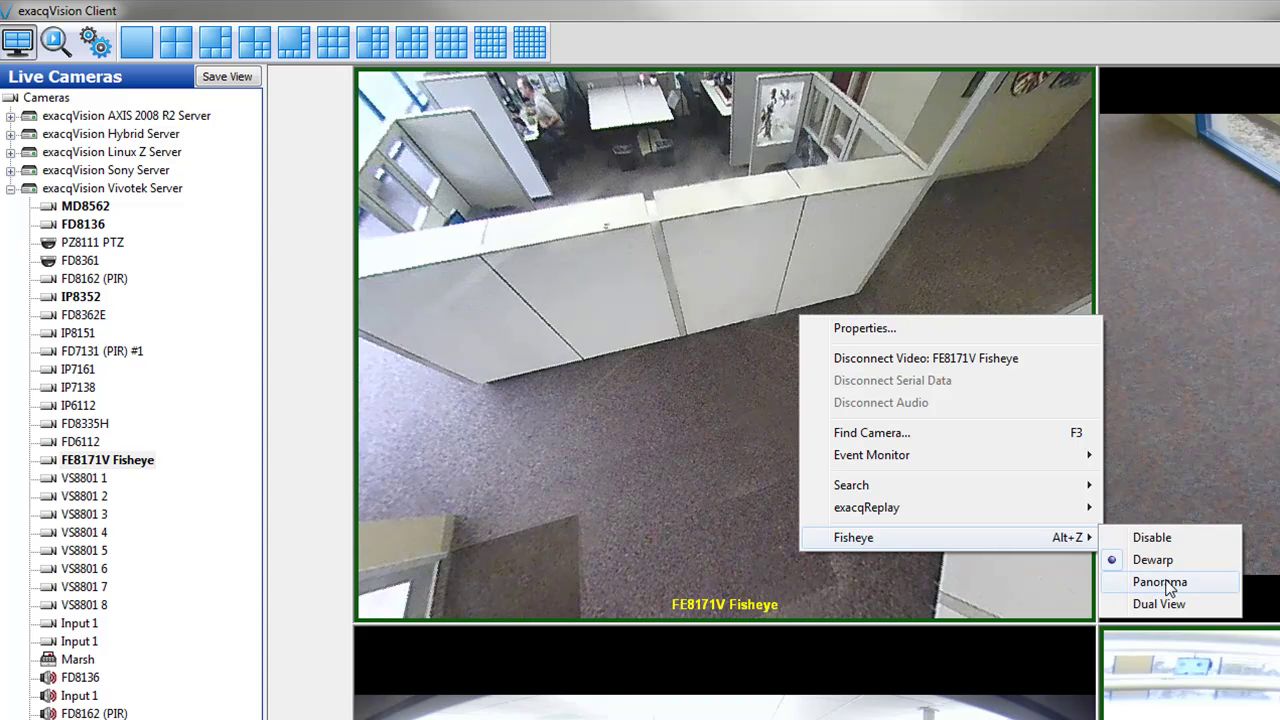
pyautogui.click(1162, 583)
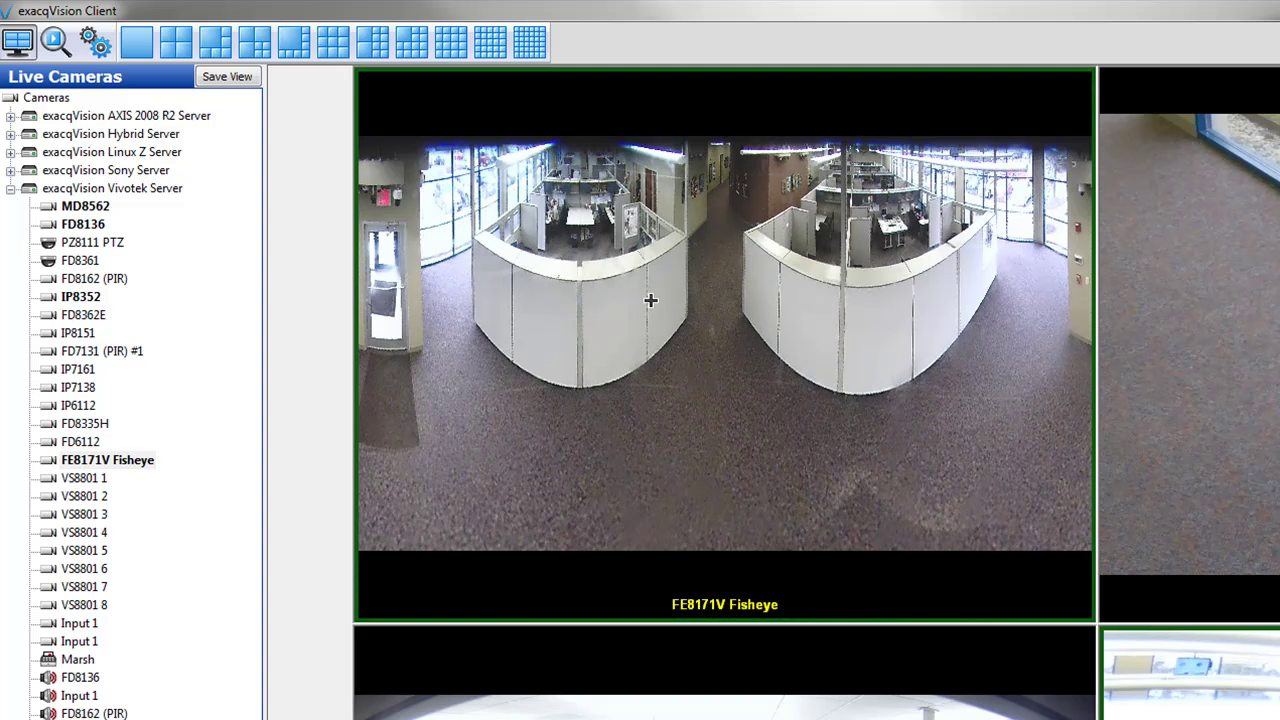
pyautogui.rightClick(726, 354)
pyautogui.moveTo(918, 579)
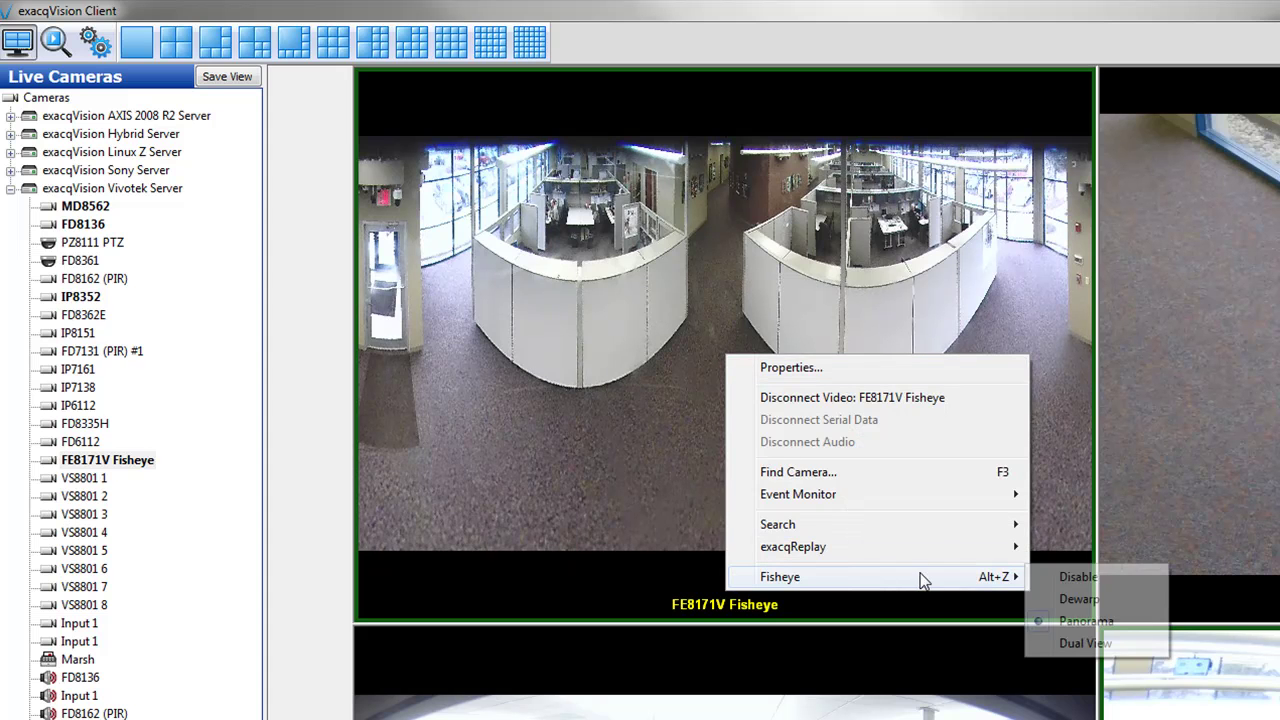
pyautogui.click(1070, 644)
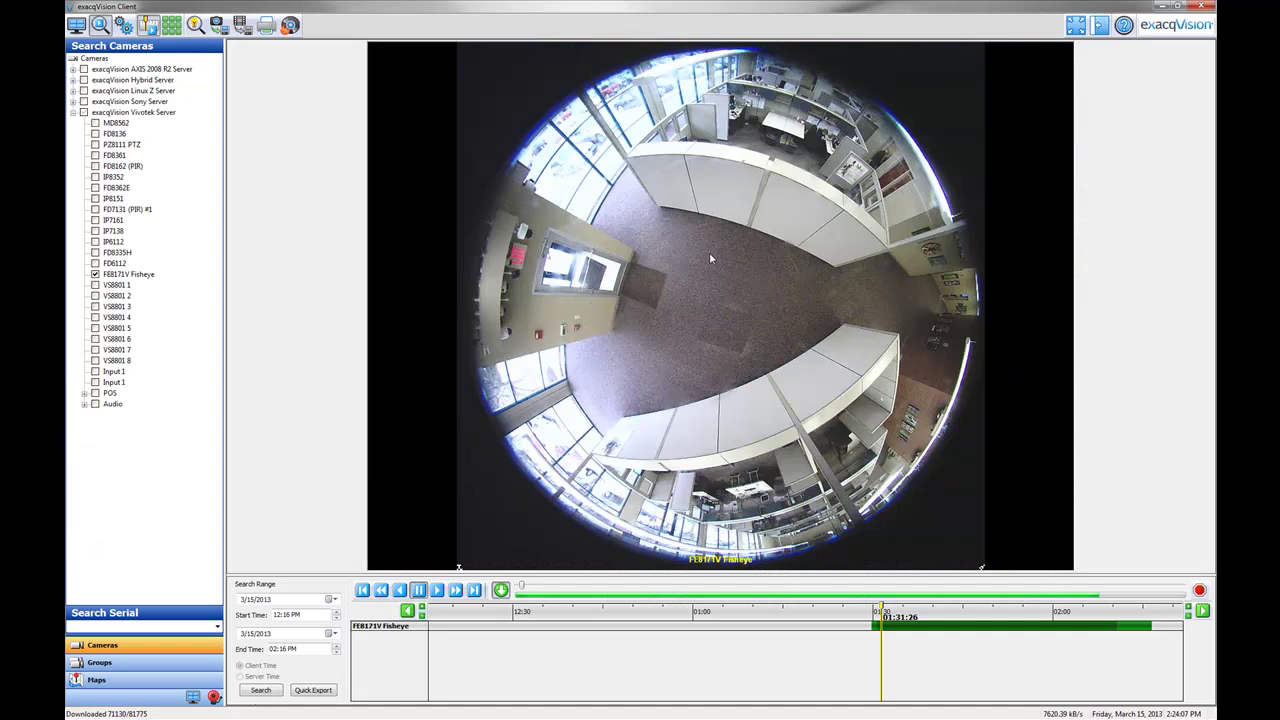
# Step: Dewarp the recorded fisheye footage in Search and pan the playback view
pyautogui.rightClick(683, 319)
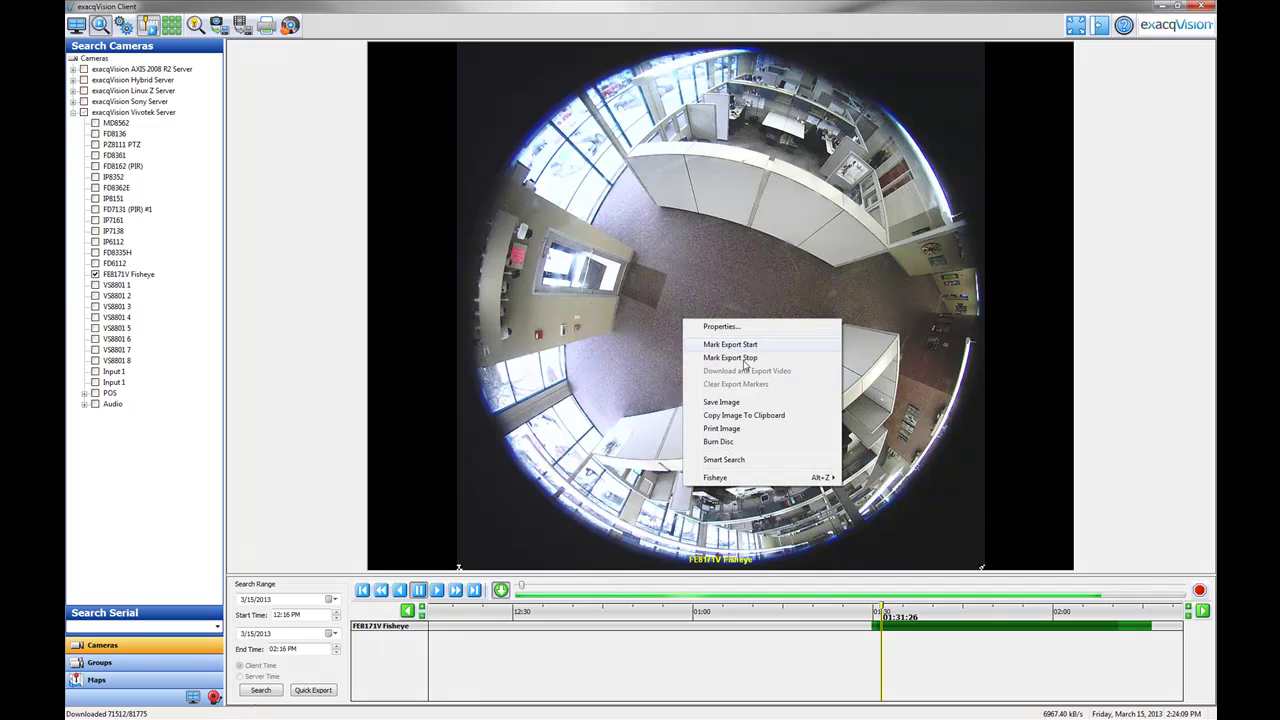
pyautogui.moveTo(763, 480)
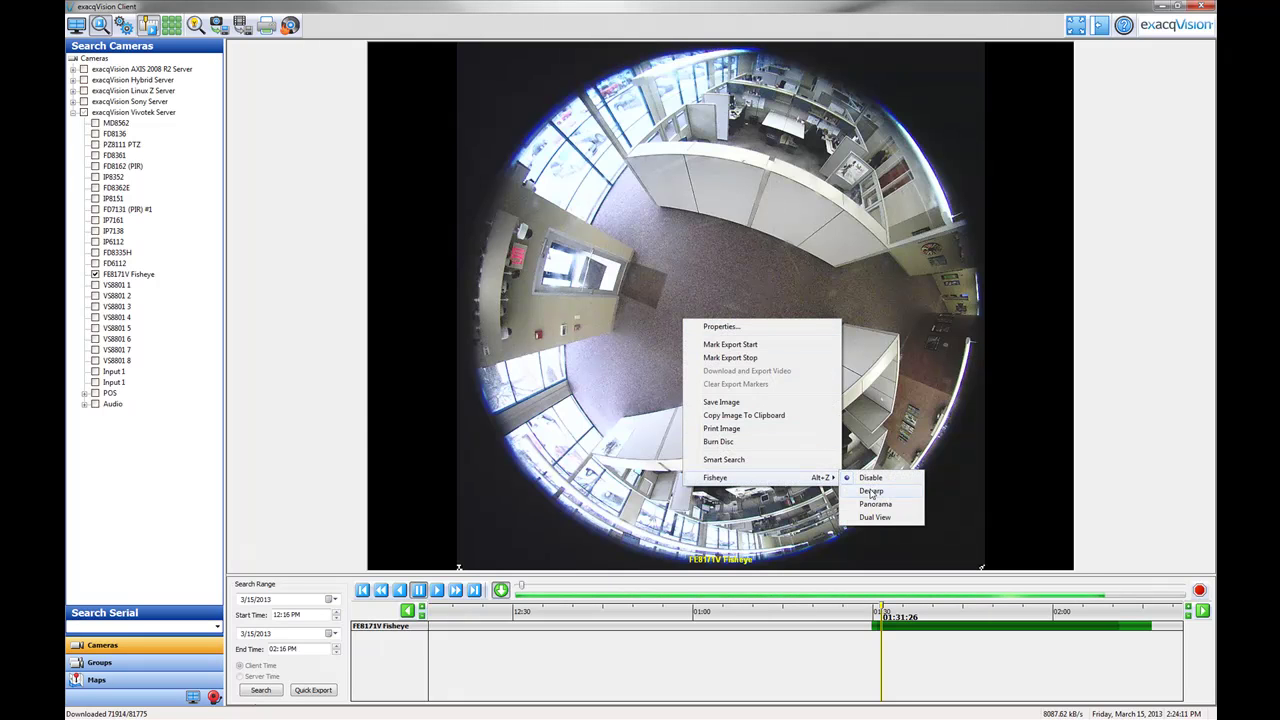
pyautogui.click(860, 491)
pyautogui.moveTo(958, 261); pyautogui.dragTo(946, 194)
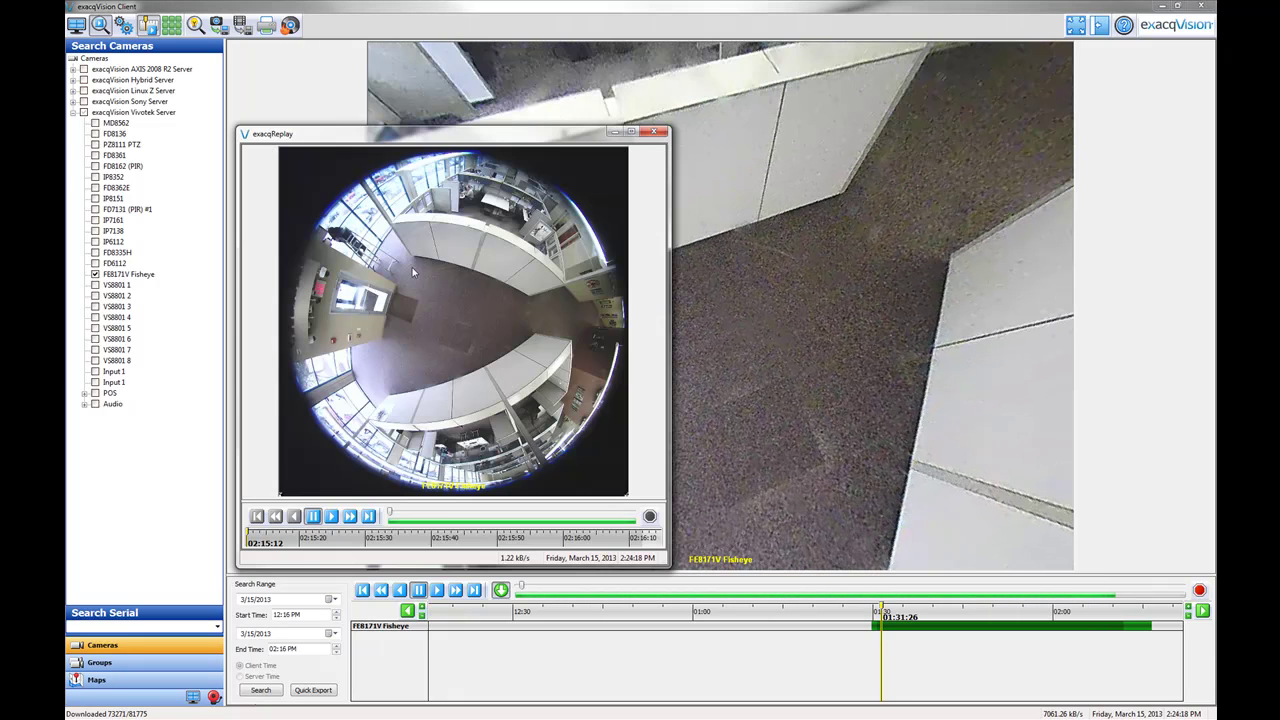
# Step: Show the footage as a Panorama in exacqReplay and as Dual View in the media player
pyautogui.rightClick(413, 270)
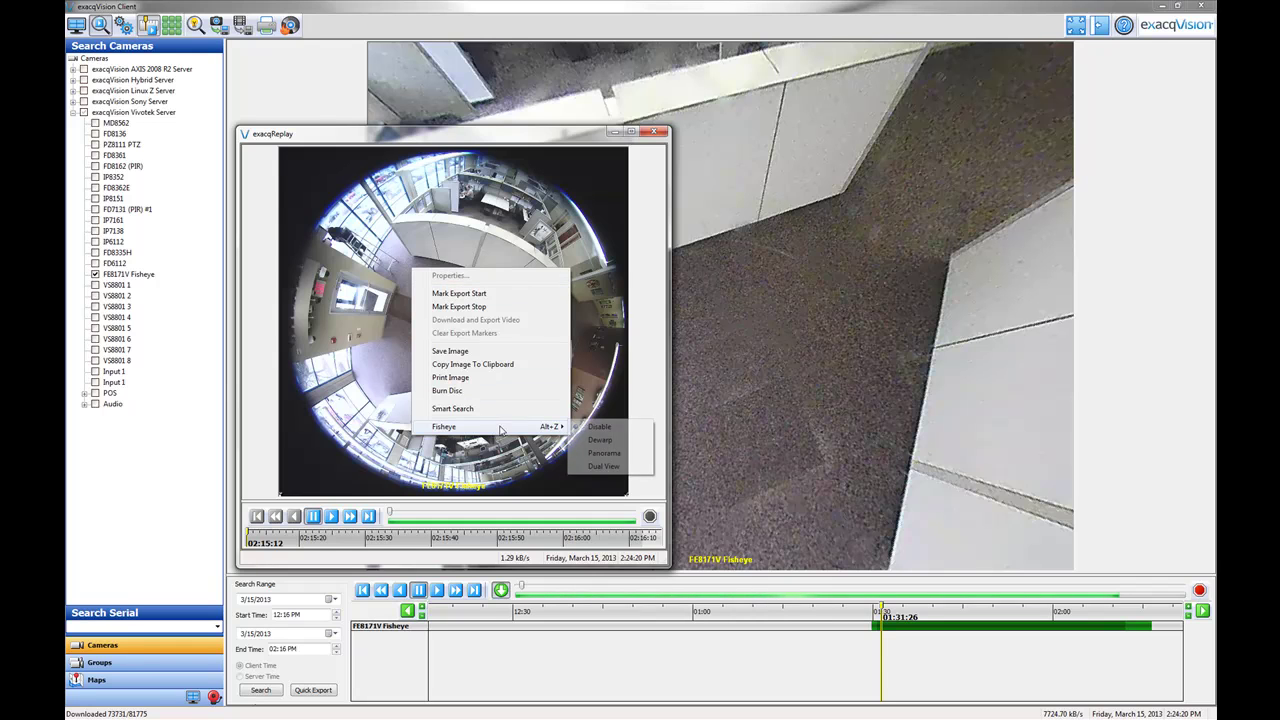
pyautogui.moveTo(540, 426)
pyautogui.click(604, 454)
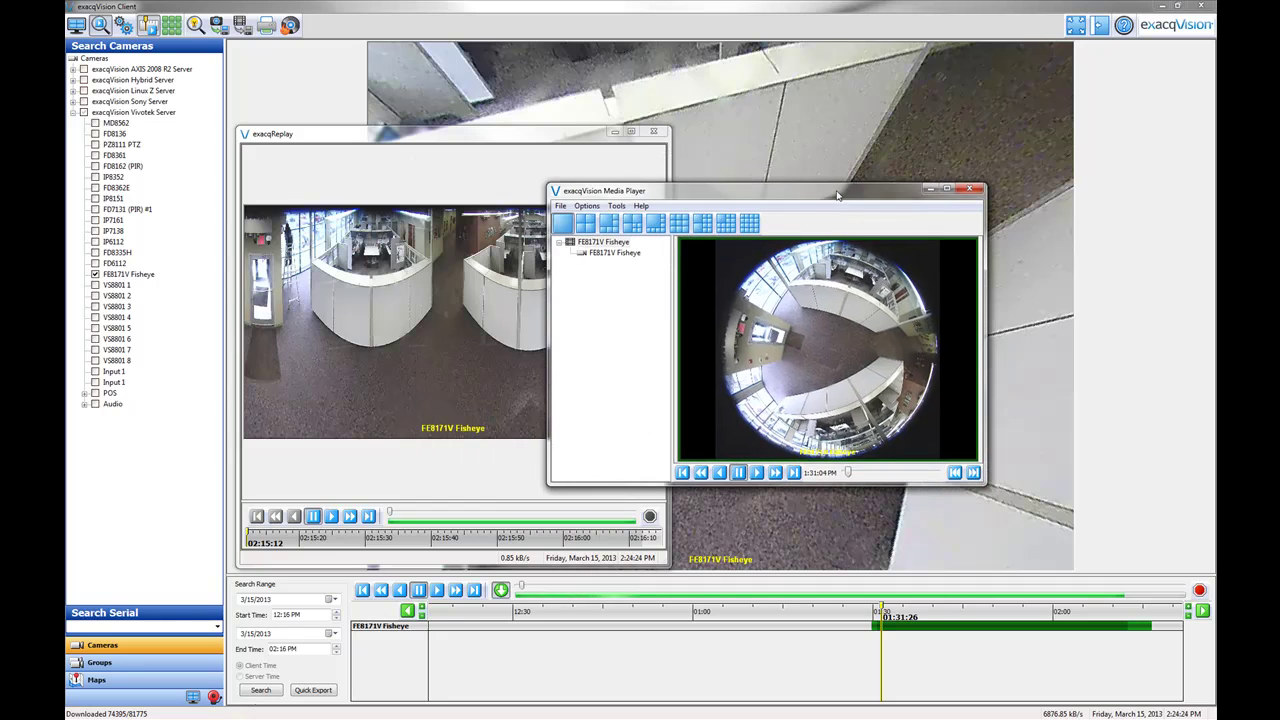
pyautogui.rightClick(808, 305)
pyautogui.moveTo(870, 372)
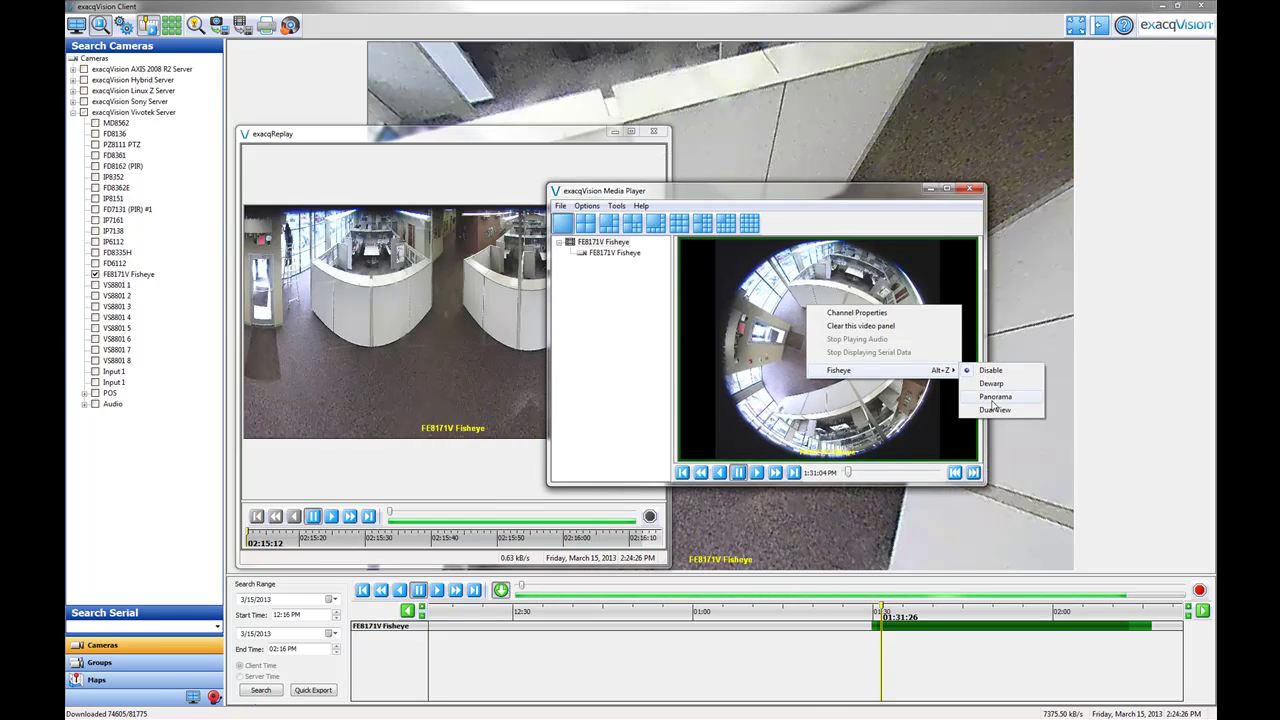
pyautogui.click(985, 401)
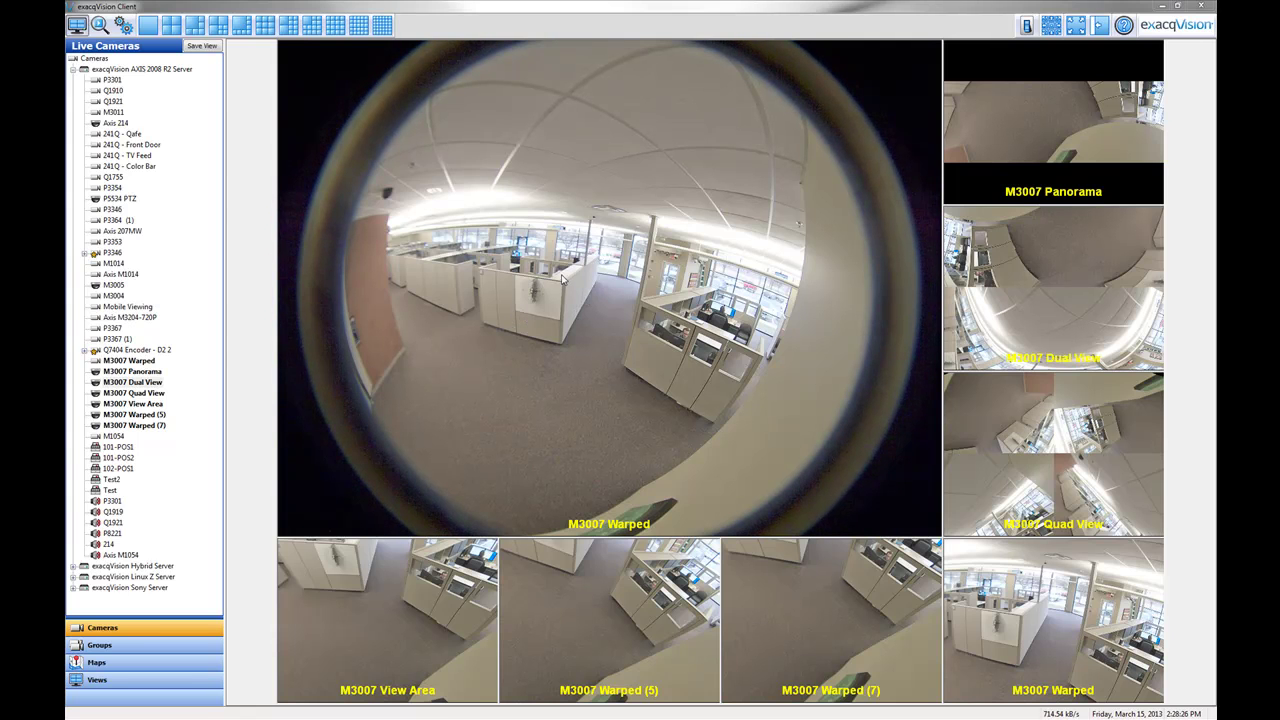
# Step: Enable Digital PTZ on M3007 Warped, zoom in, and pan to frame the walking woman
pyautogui.rightClick(477, 265)
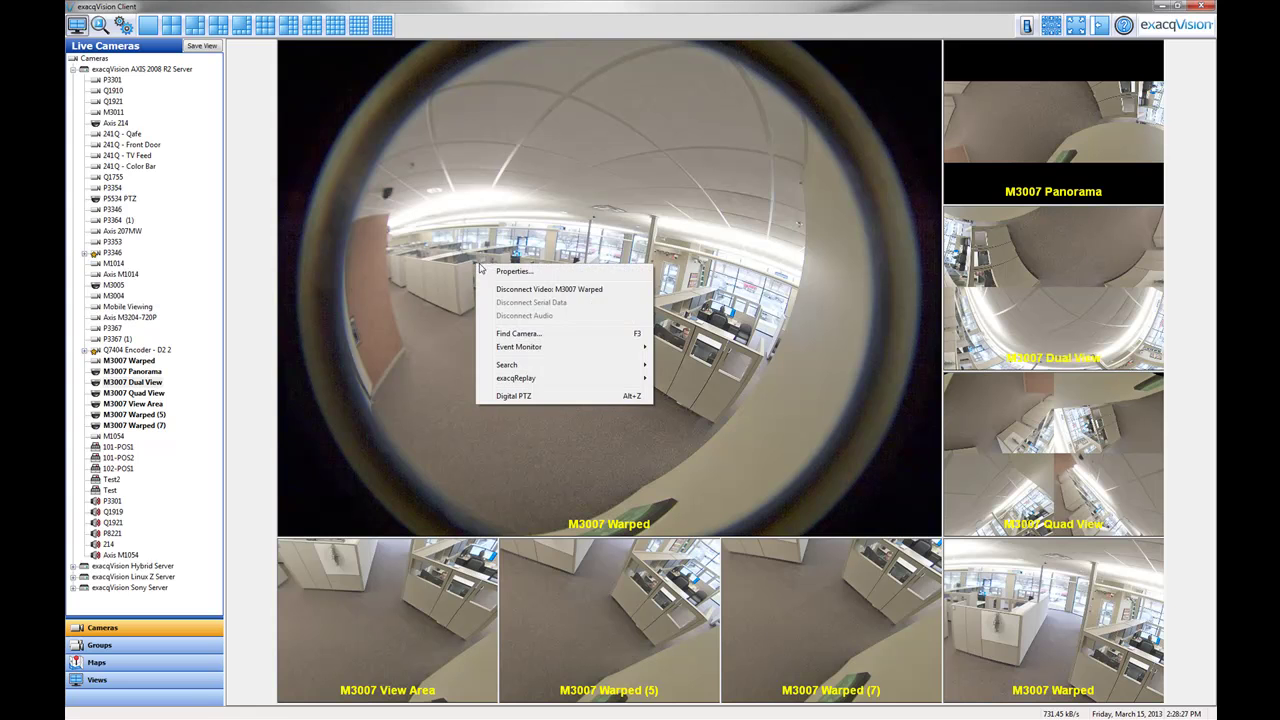
pyautogui.click(530, 396)
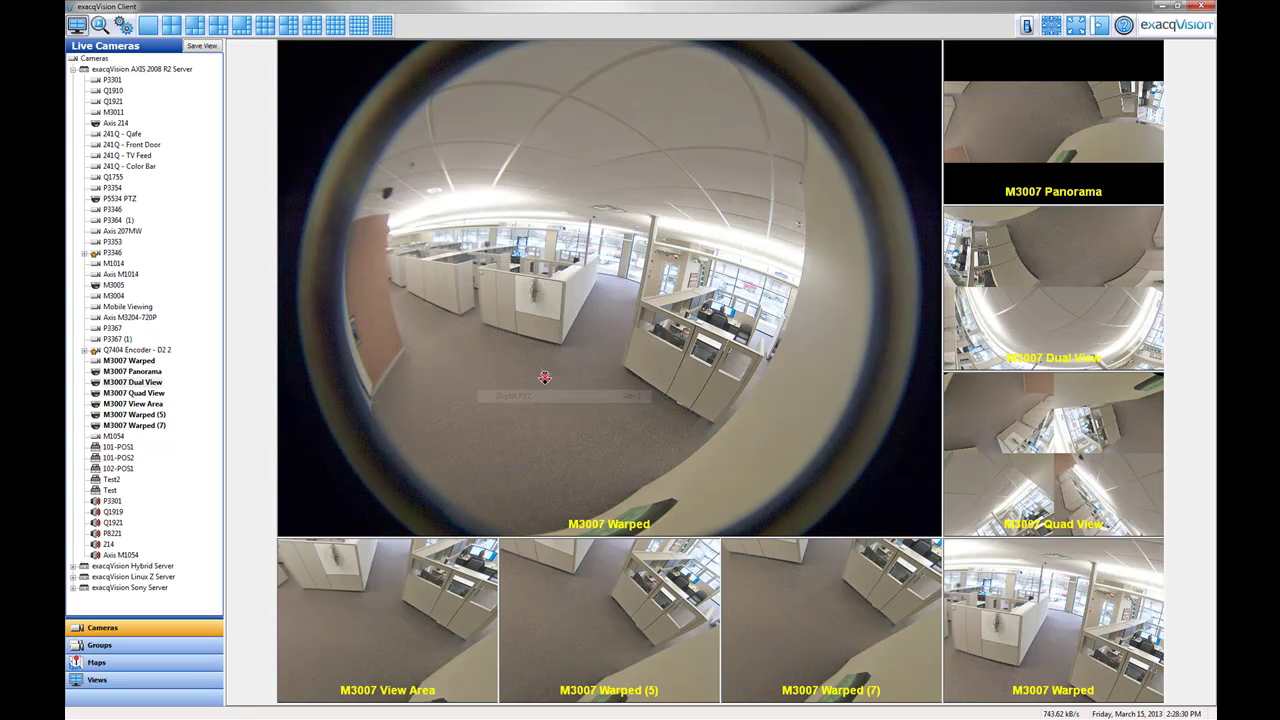
pyautogui.scroll(3, 624, 338)
pyautogui.scroll(4, 624, 338)
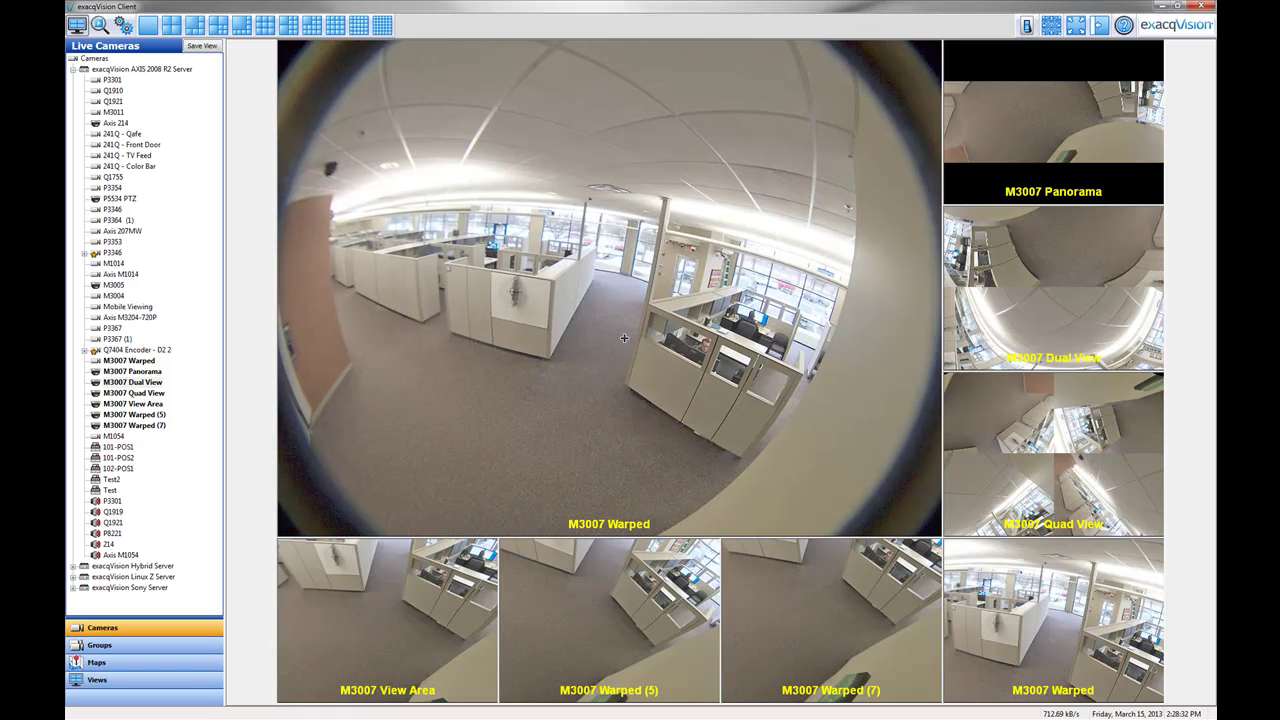
pyautogui.scroll(4, 624, 338)
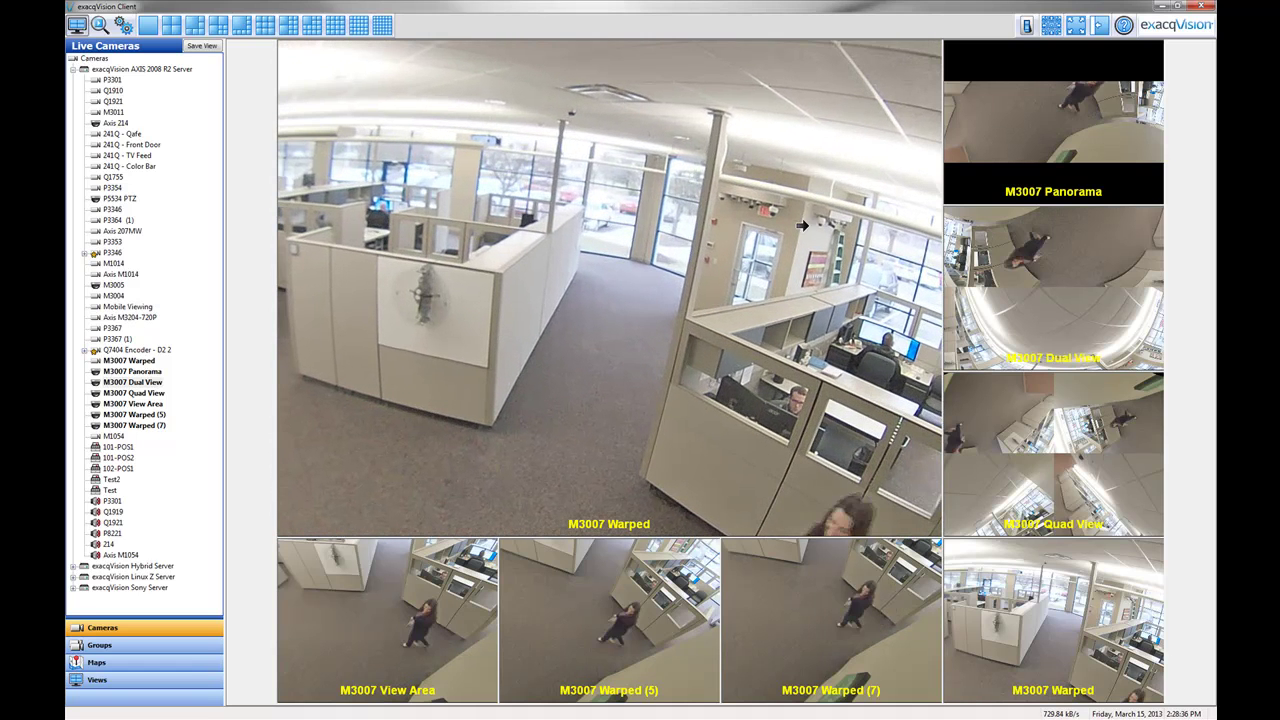
pyautogui.moveTo(644, 327)
pyautogui.mouseDown()
pyautogui.moveTo(779, 267)
pyautogui.moveTo(598, 441)
pyautogui.mouseUp()
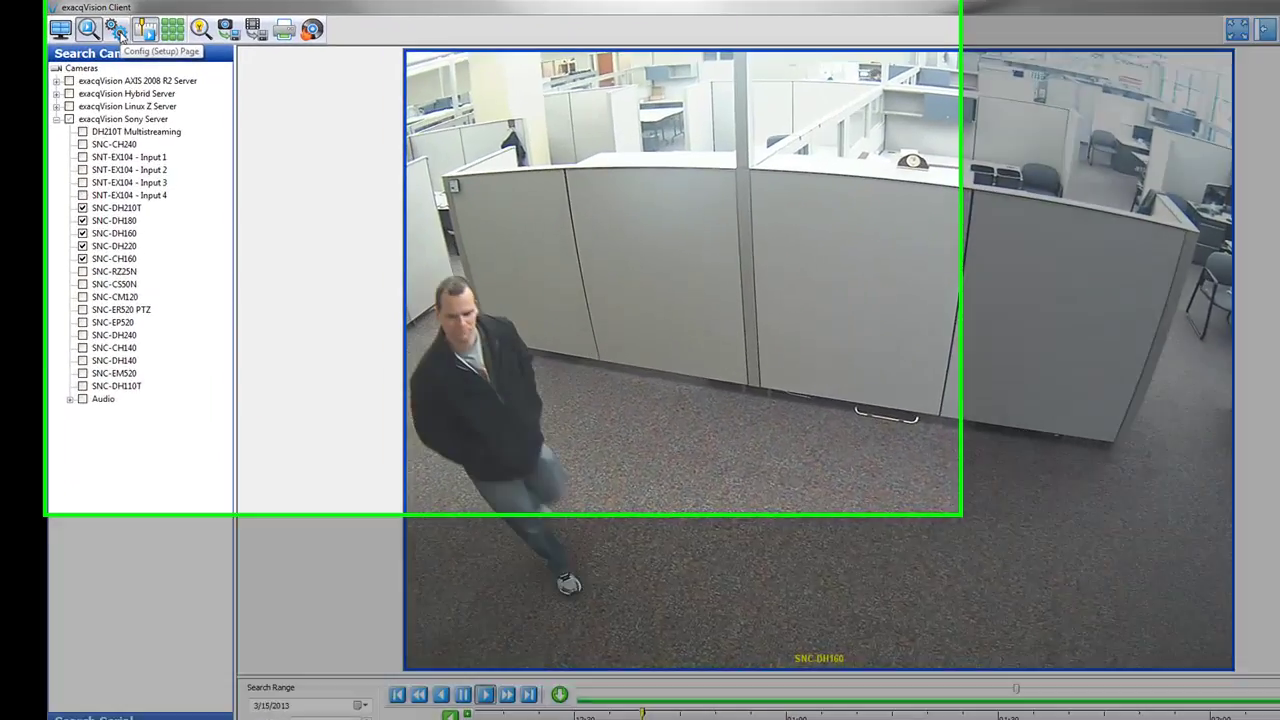
# Step: Open the archive search configuration settings
pyautogui.click(117, 30)
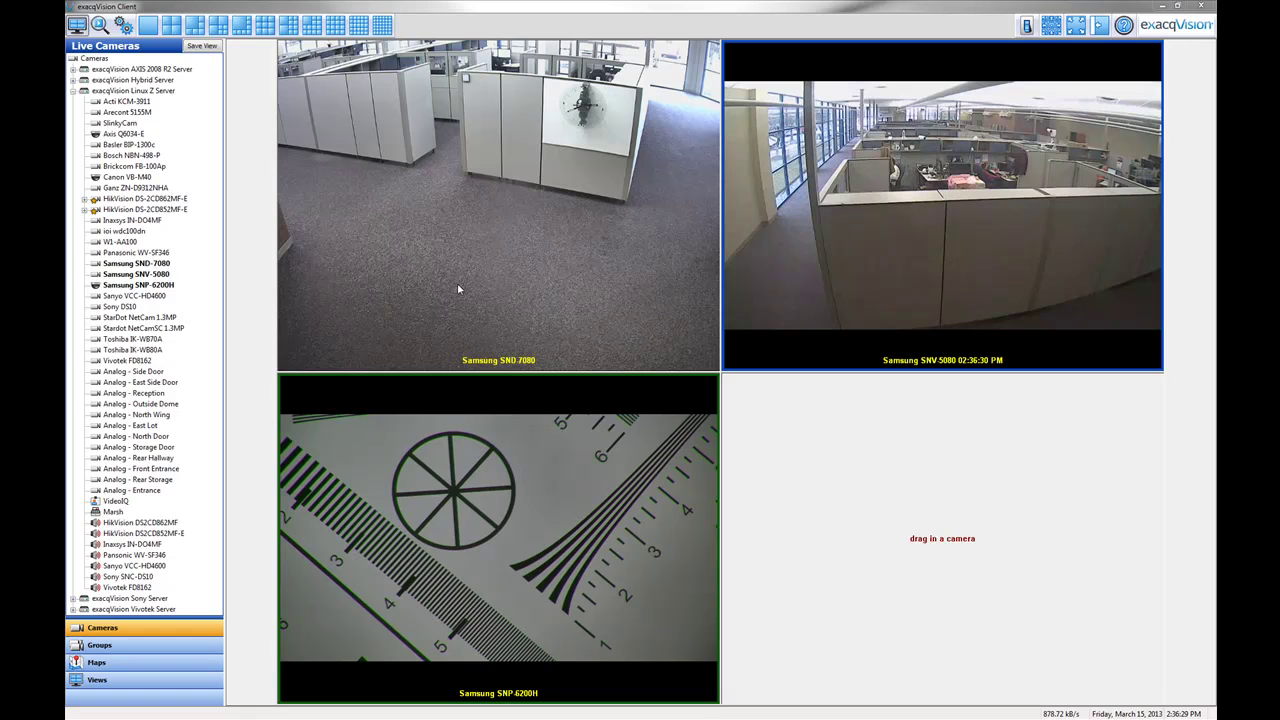
pyautogui.rightClick(472, 213)
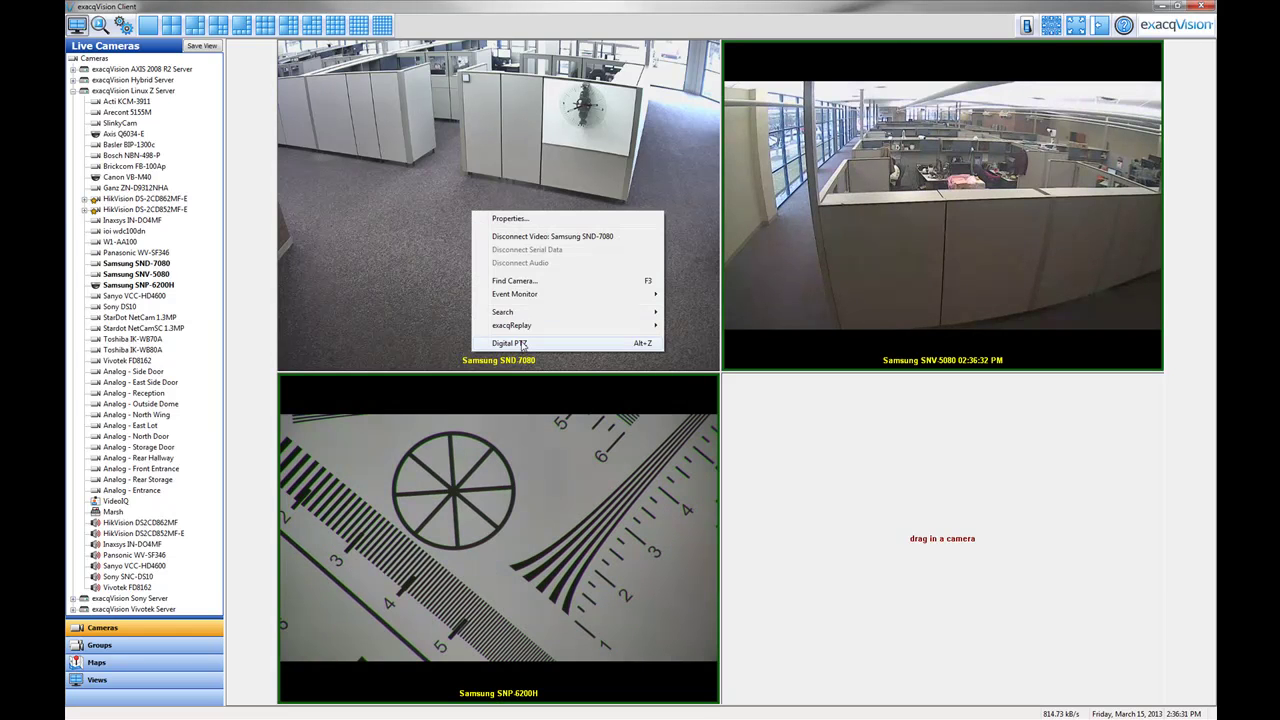
pyautogui.click(521, 344)
pyautogui.scroll(3, 522, 229)
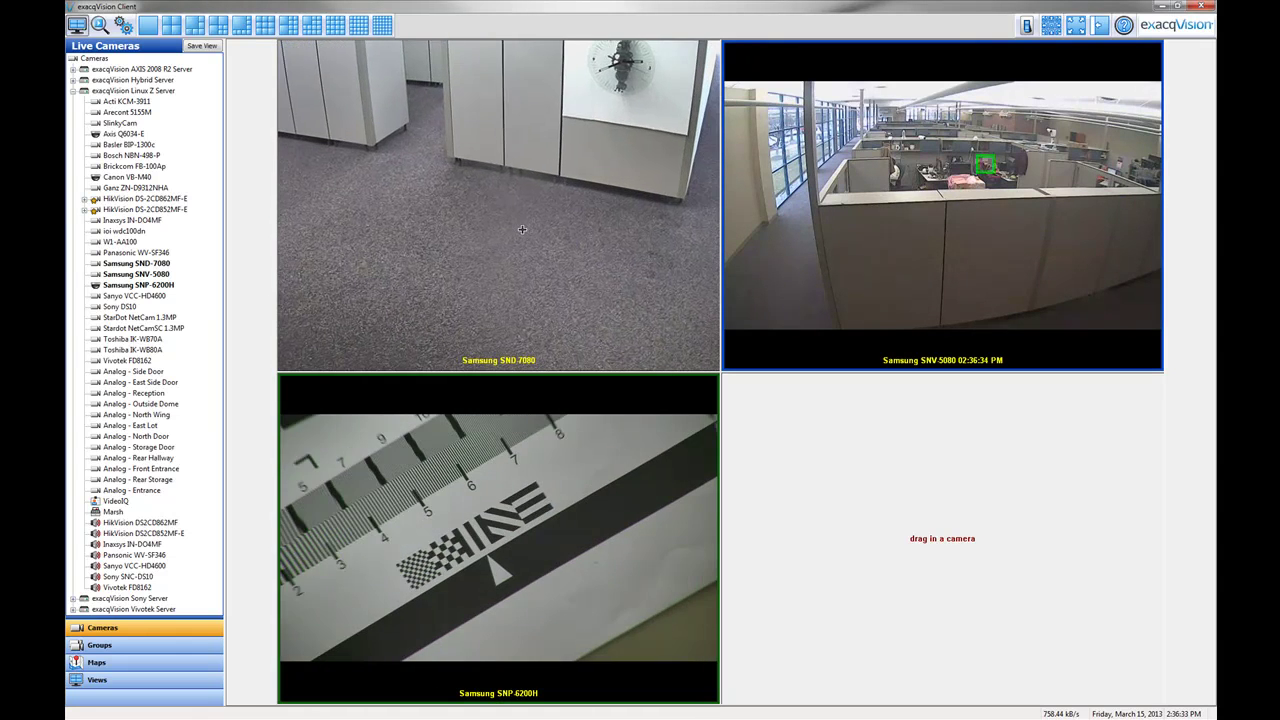
pyautogui.scroll(2, 522, 229)
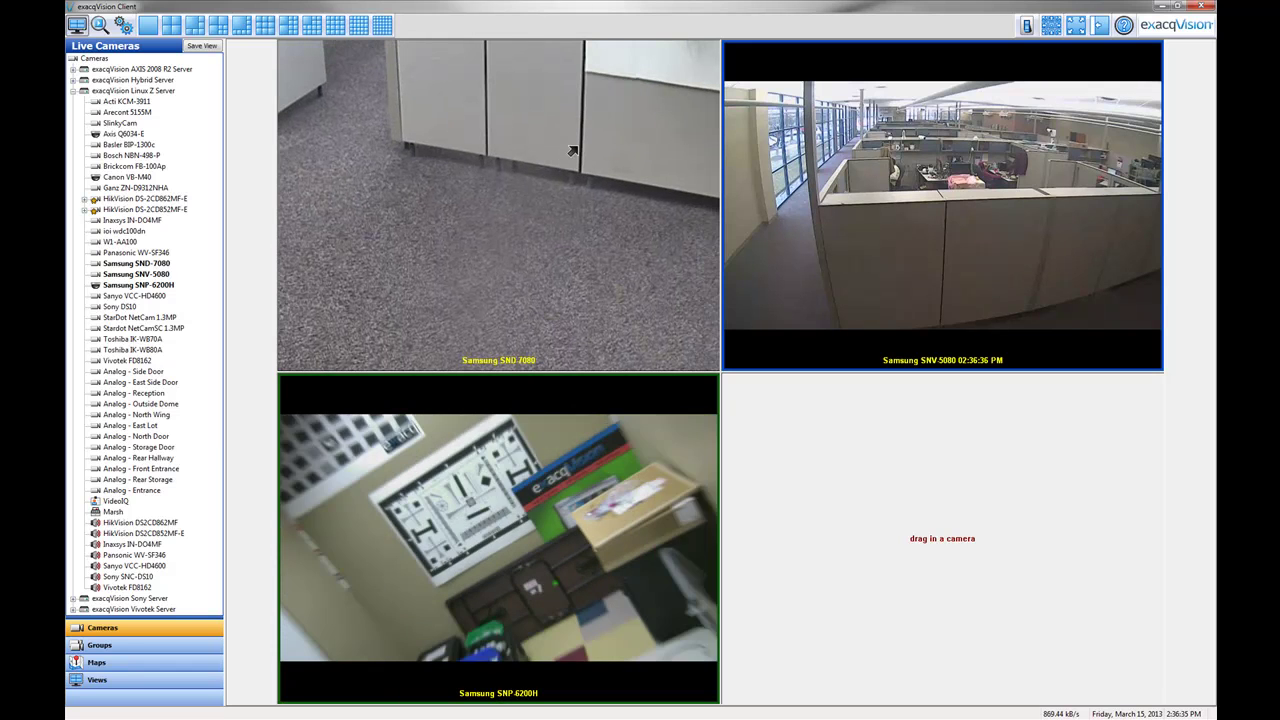
pyautogui.click(572, 150)
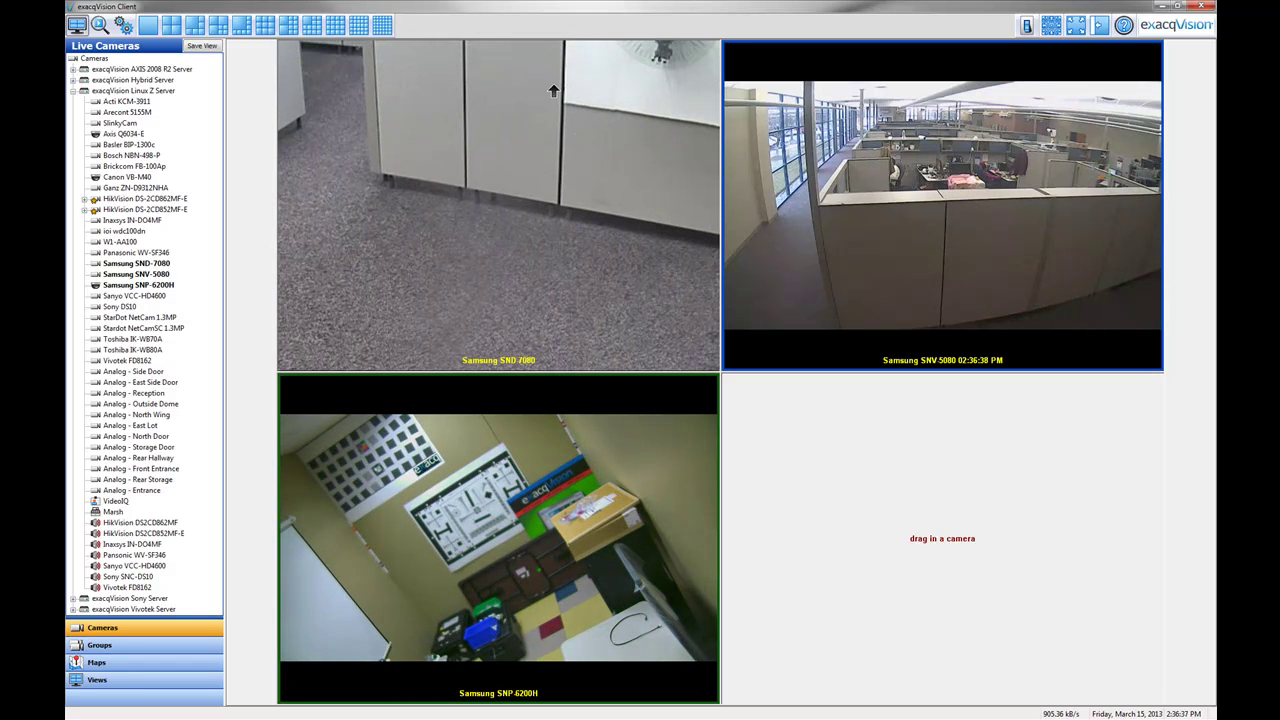
pyautogui.click(608, 92)
pyautogui.click(608, 92)
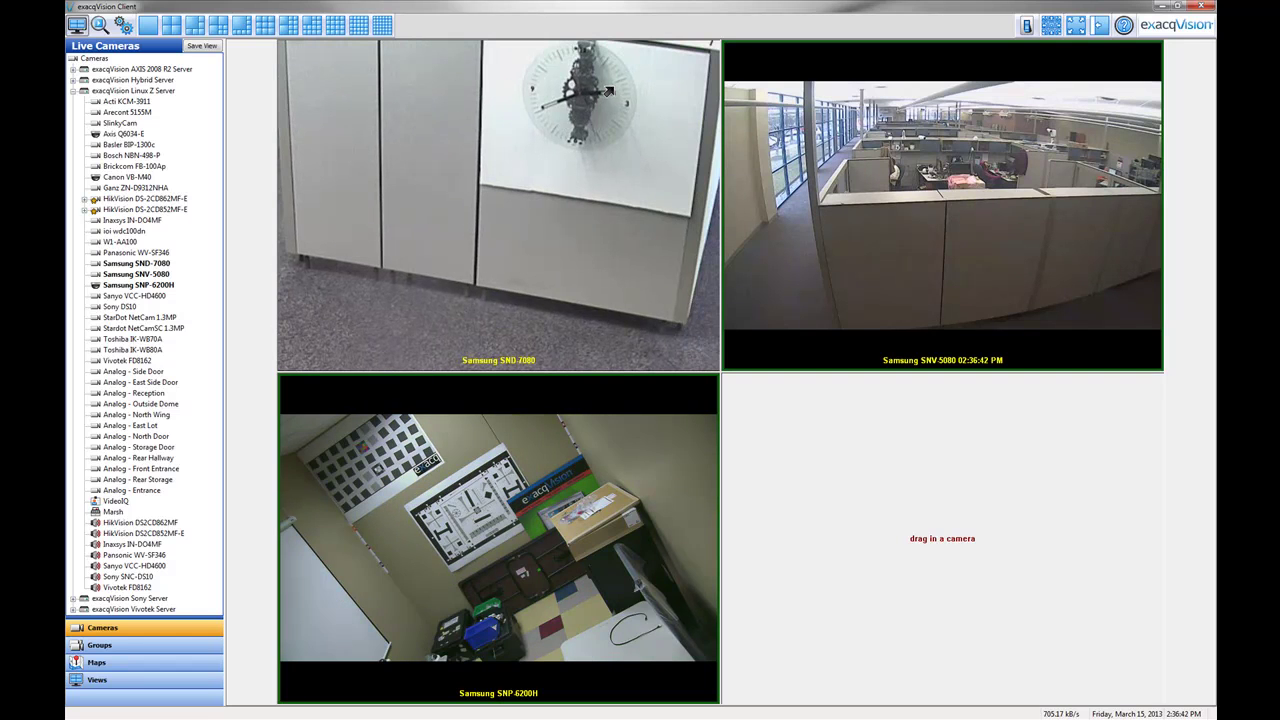
pyautogui.rightClick(568, 114)
pyautogui.click(624, 245)
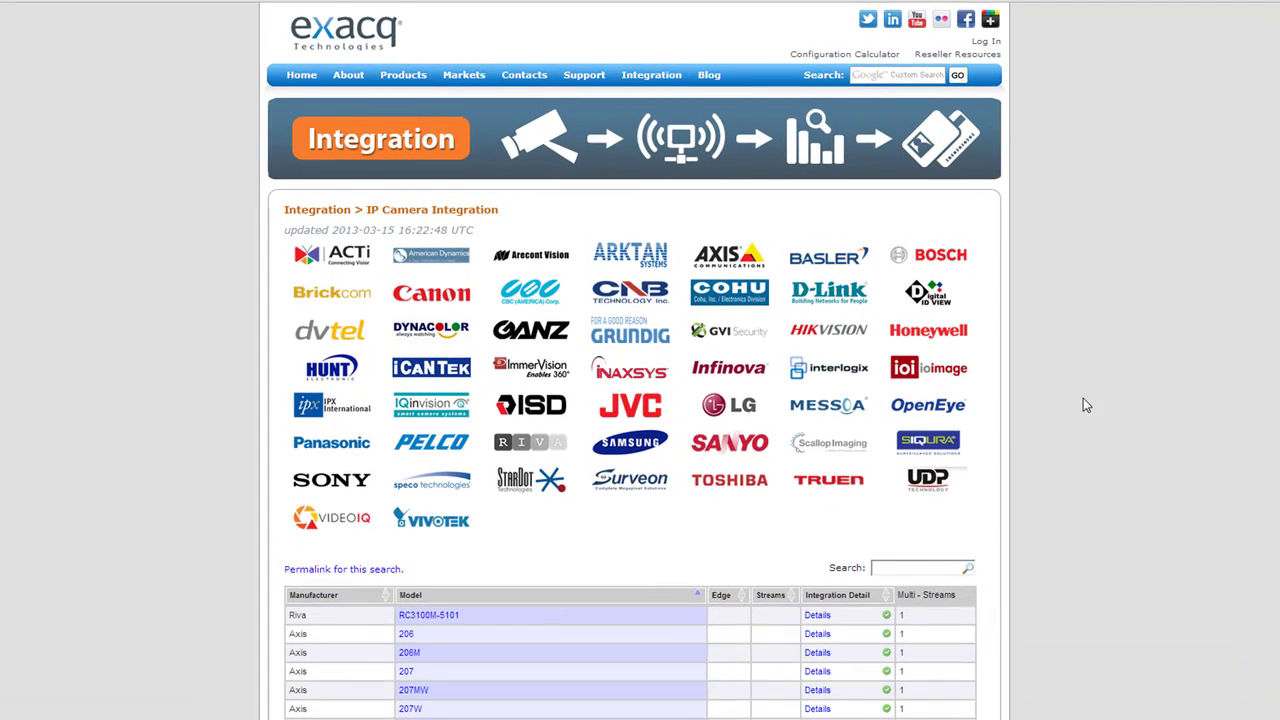
# Step: Scroll the IP camera integration table past the Axis and Acti models to the Arecont rows
pyautogui.scroll(-6, 640, 400)
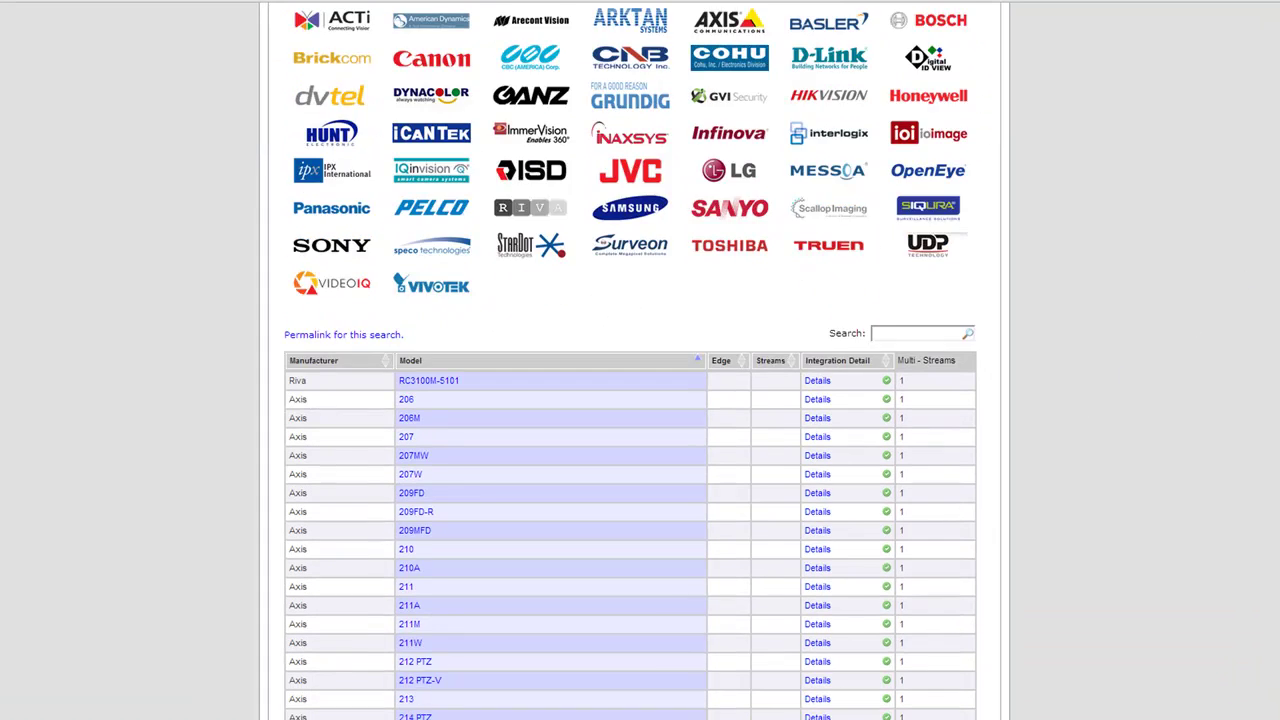
pyautogui.scroll(-5, 640, 400)
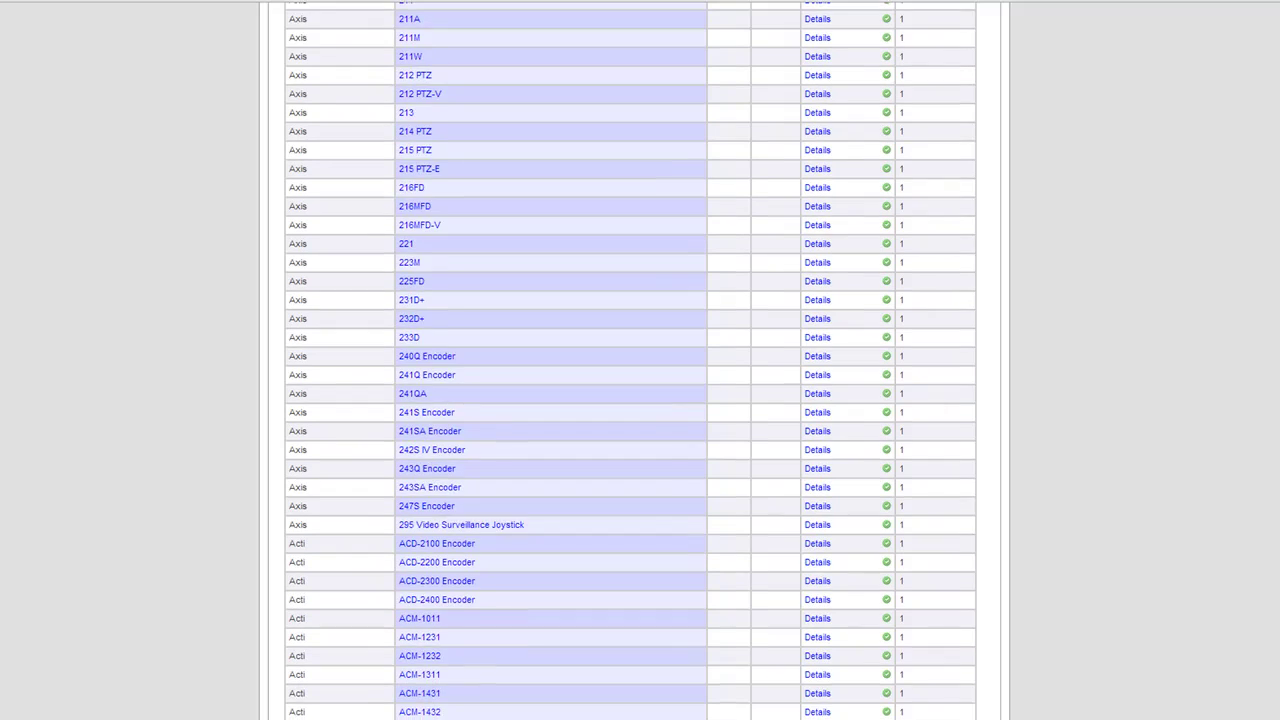
pyautogui.scroll(-5, 640, 400)
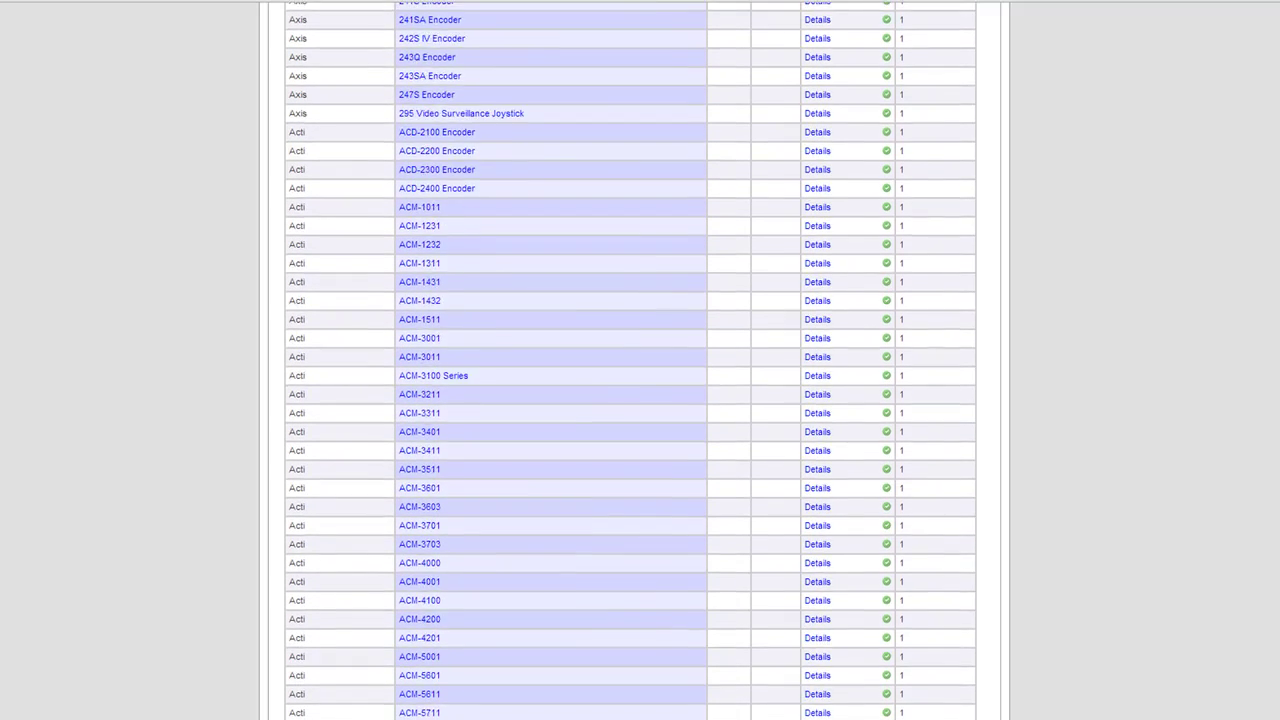
pyautogui.scroll(-6, 640, 400)
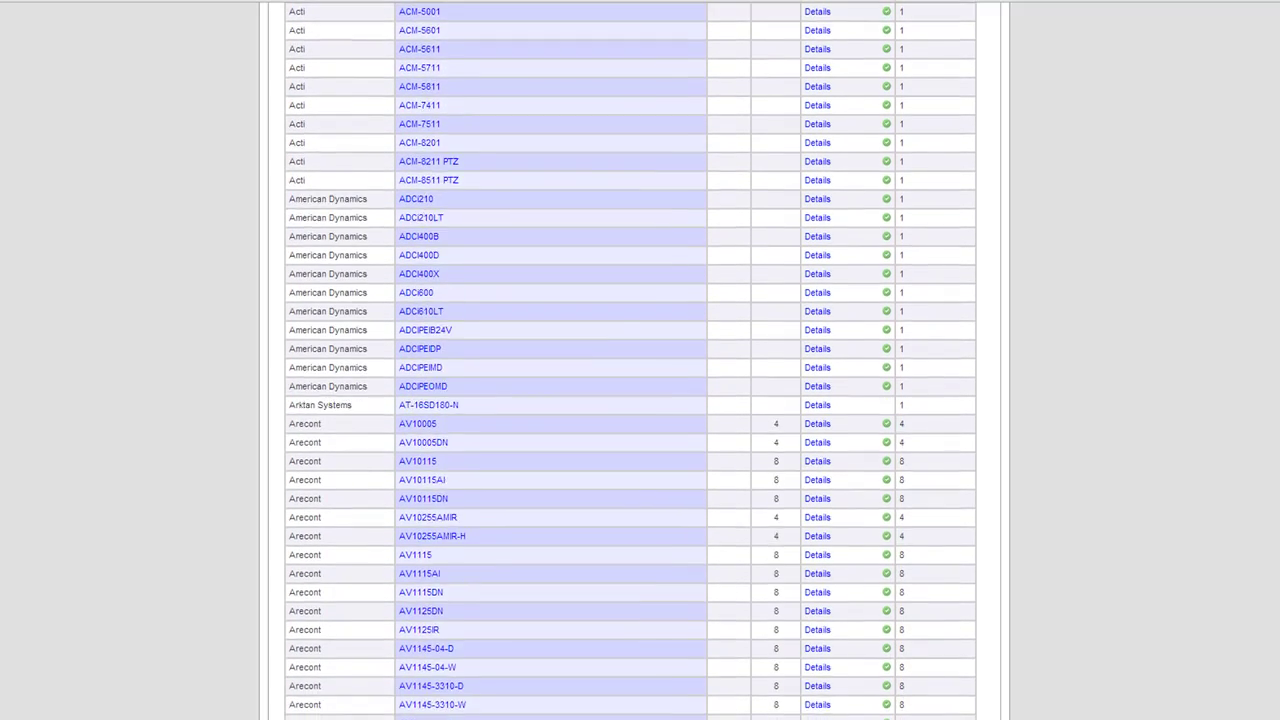
pyautogui.scroll(-4, 640, 400)
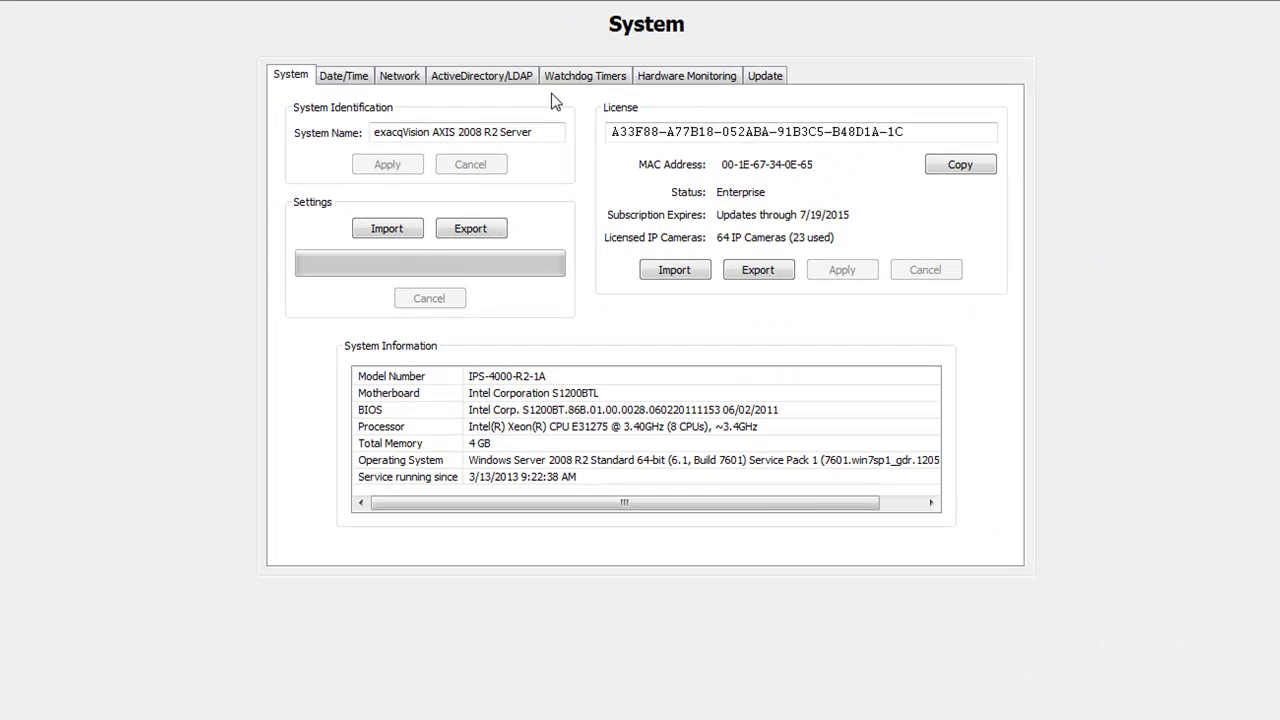
# Step: On the Update tab, check for updates and dismiss the no-updates warning, showing version 5.4.0.39147
pyautogui.click(757, 78)
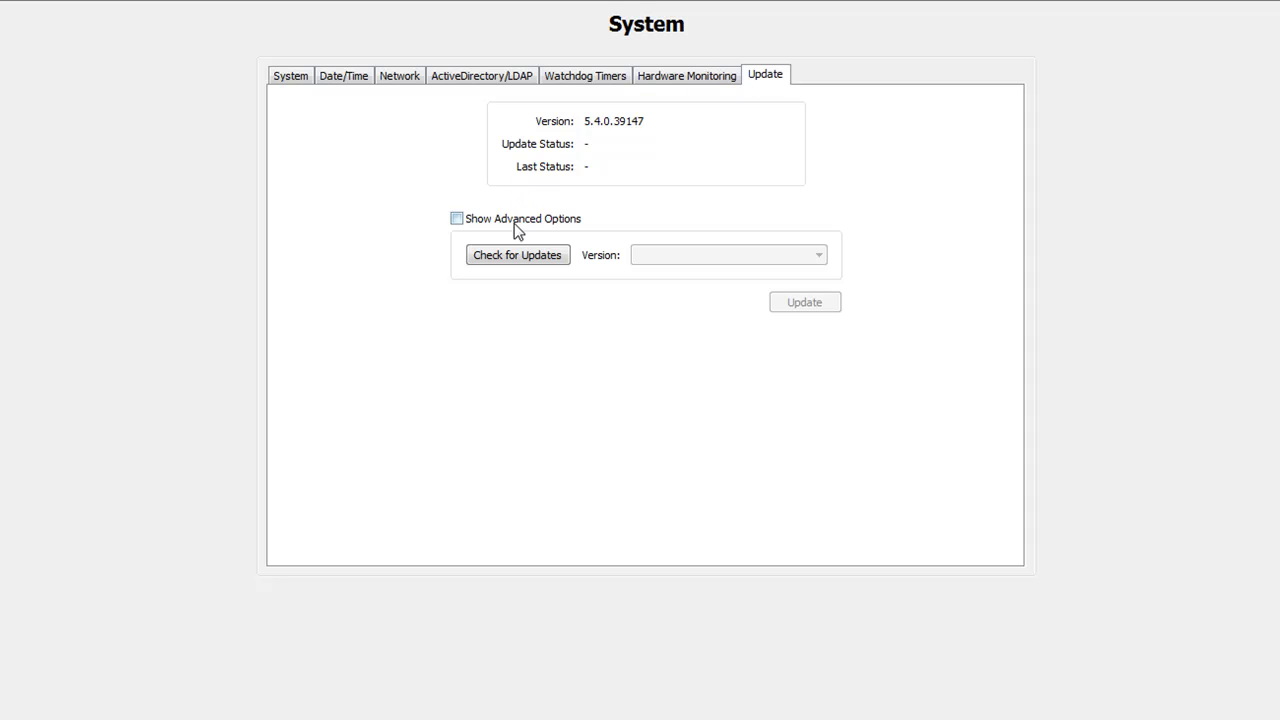
pyautogui.click(532, 258)
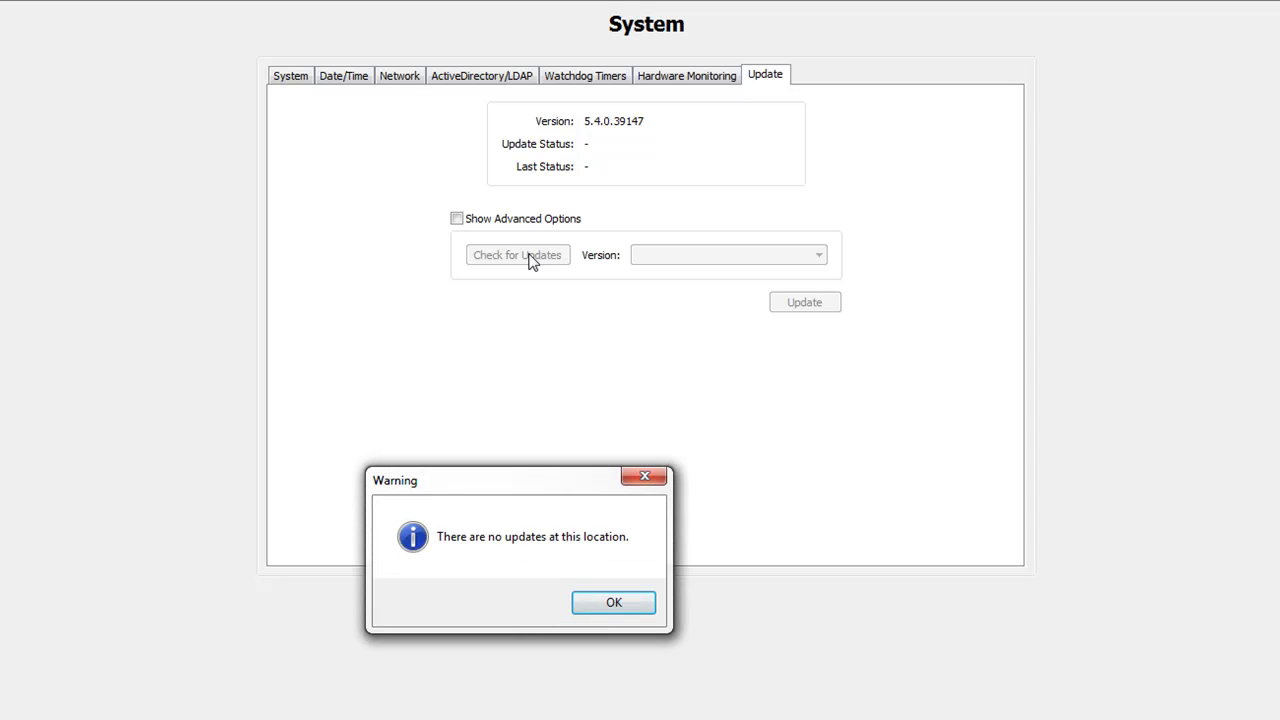
pyautogui.click(626, 606)
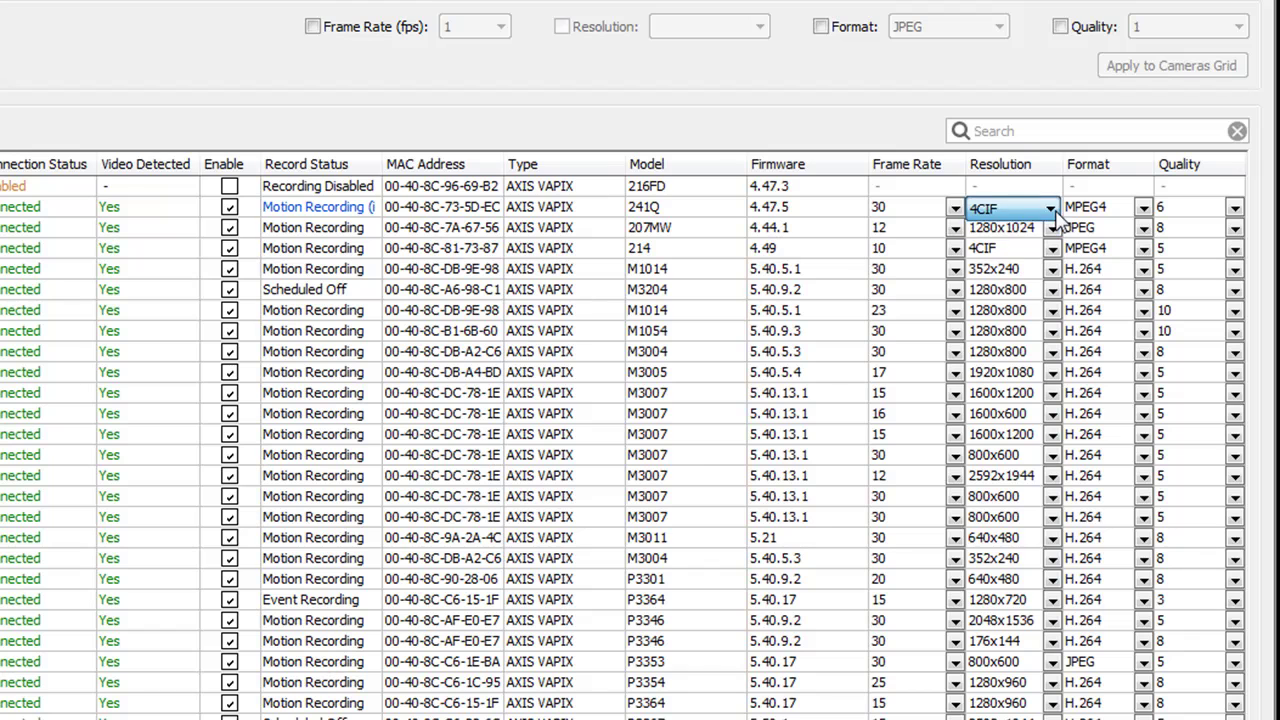
# Step: Inspect the M1054 quality choices, keeping 10, and the M3007 2592x1944 format choices
pyautogui.click(1235, 331)
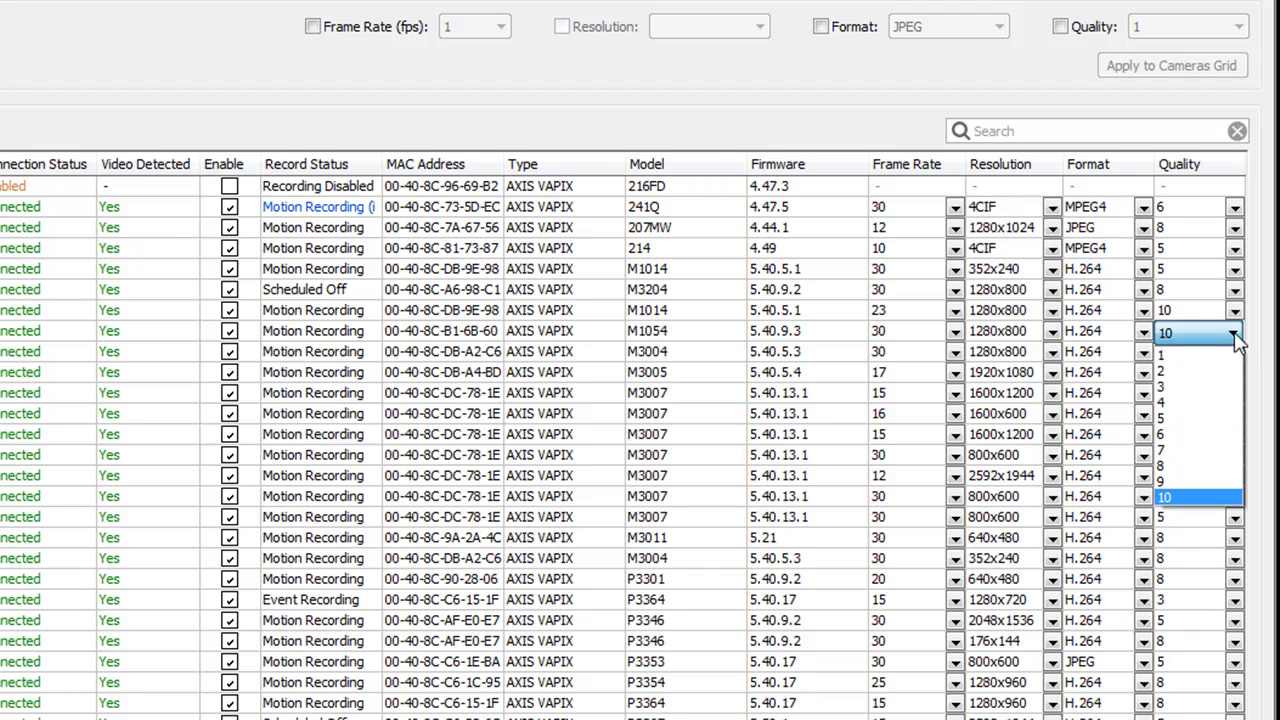
pyautogui.click(1236, 336)
pyautogui.click(1143, 477)
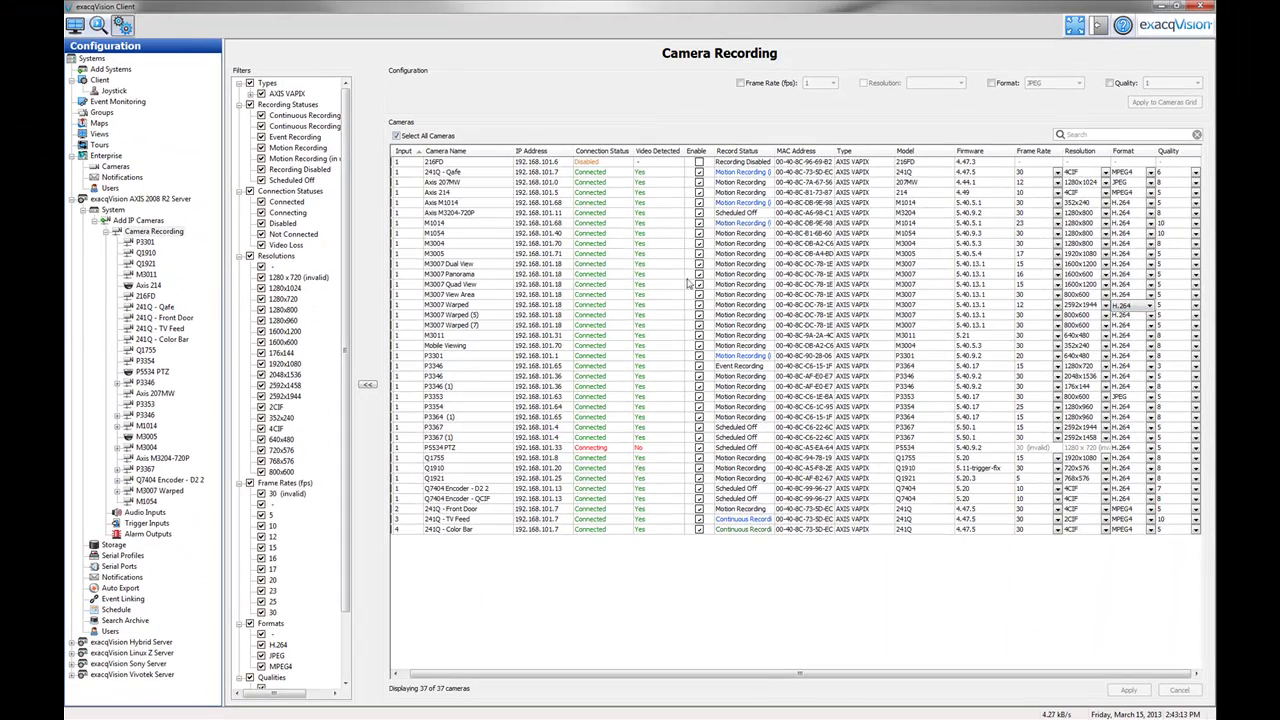
# Step: Show Enterprise > Cameras and scroll through the list of all 178 cameras
pyautogui.click(113, 166)
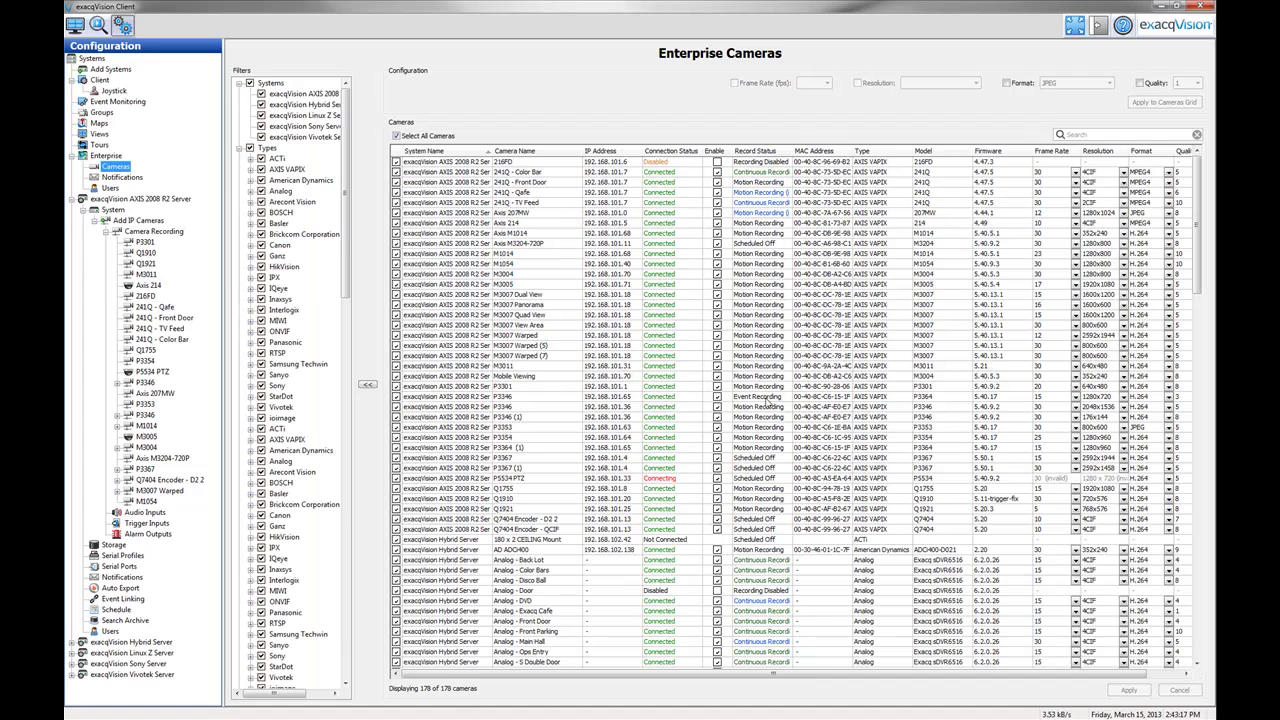
pyautogui.moveTo(1203, 188); pyautogui.dragTo(1192, 500)
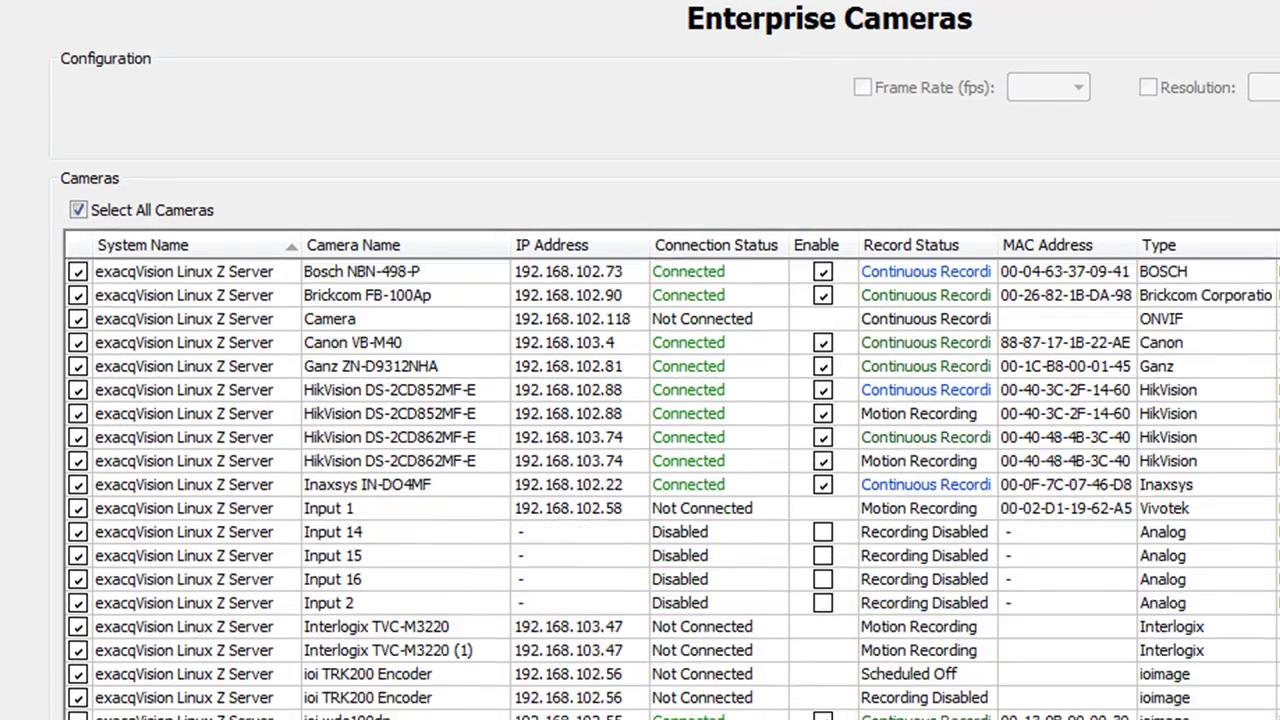
pyautogui.scroll(1, 918, 287)
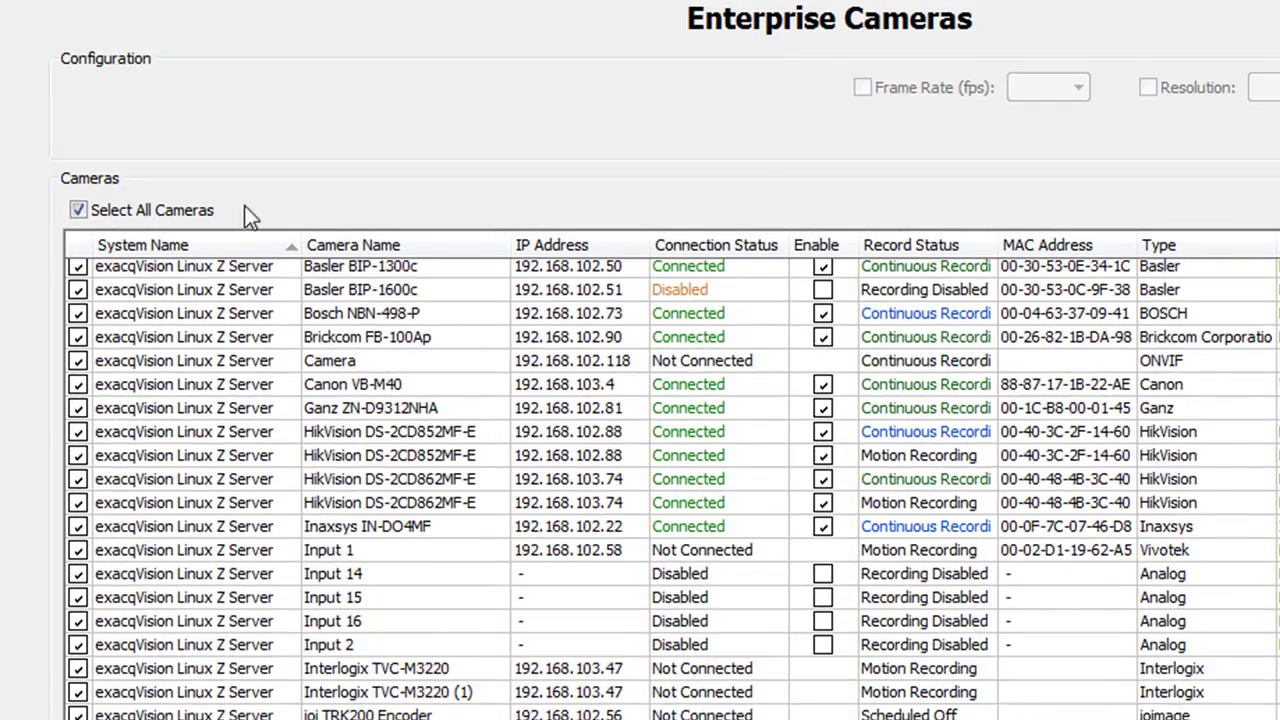
# Step: Sort cameras by system name descending and resume x1 playback of the recorded footage
pyautogui.click(217, 247)
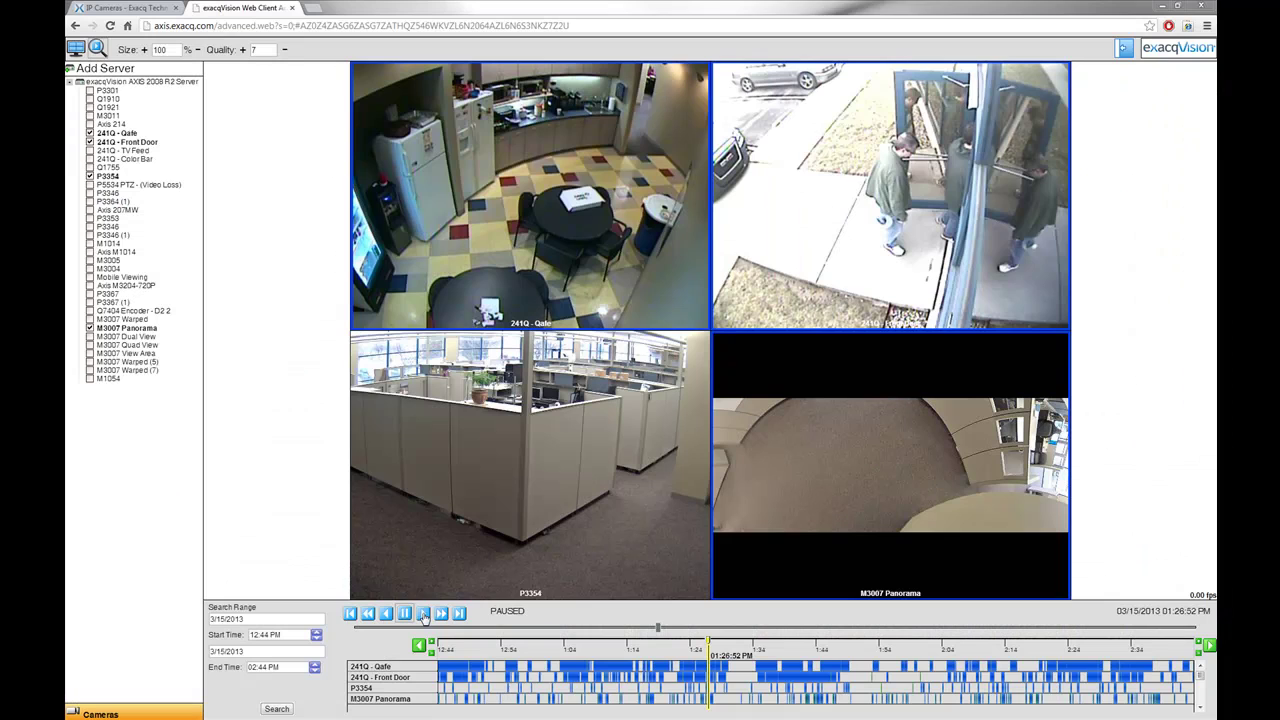
pyautogui.click(424, 614)
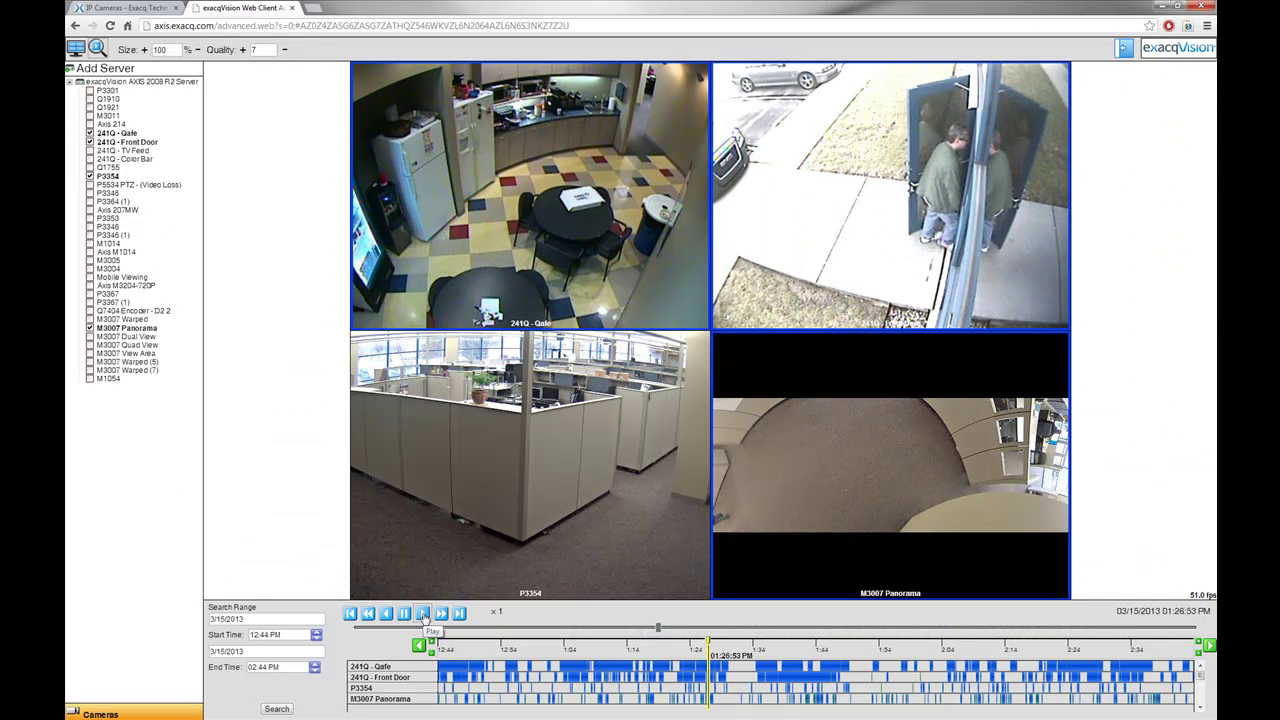